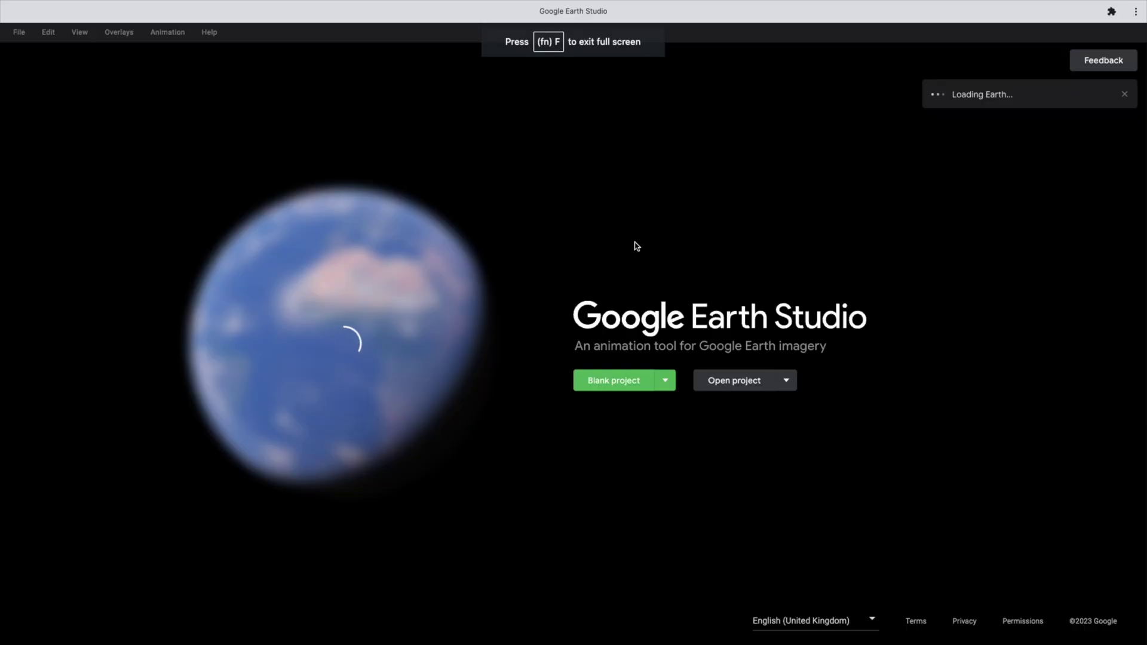
Start a new Google Earth Studio project from the Orbit quick-start template
{"action": "left_click", "coordinate": [665, 380]}
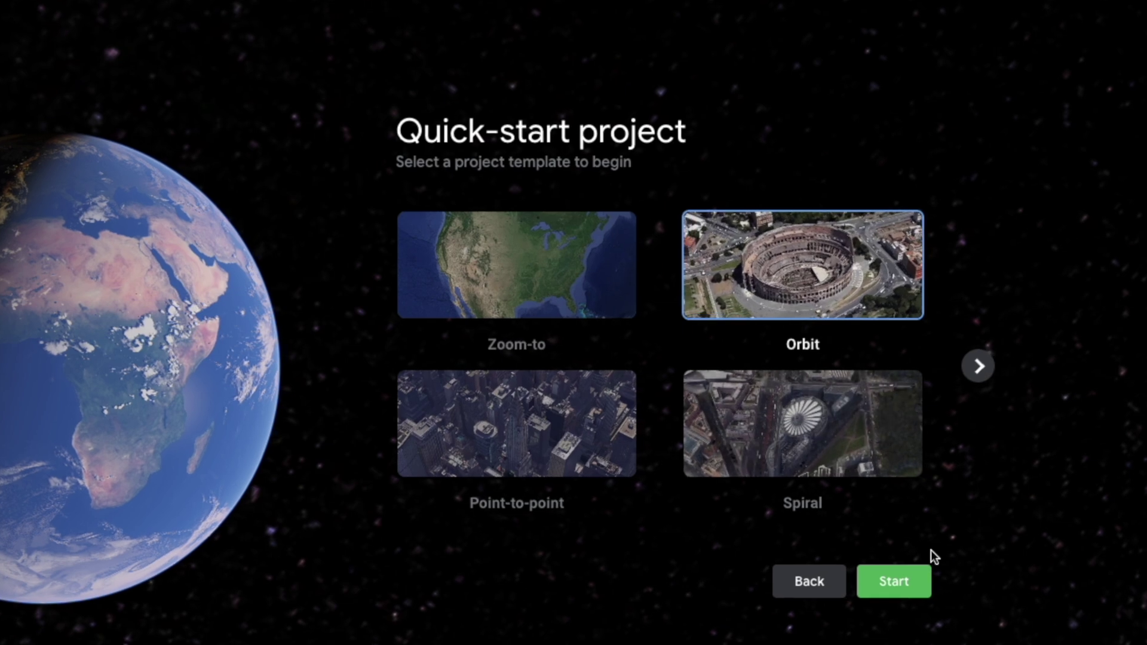
{"action": "left_click", "coordinate": [894, 584]}
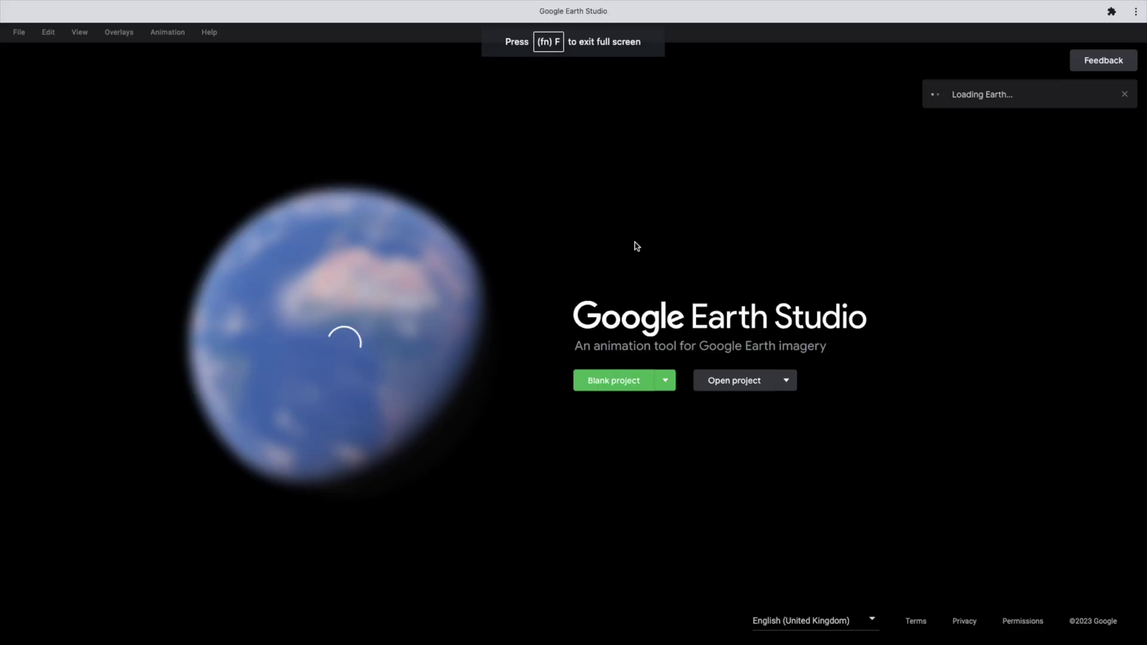
{"action": "left_click", "coordinate": [665, 380]}
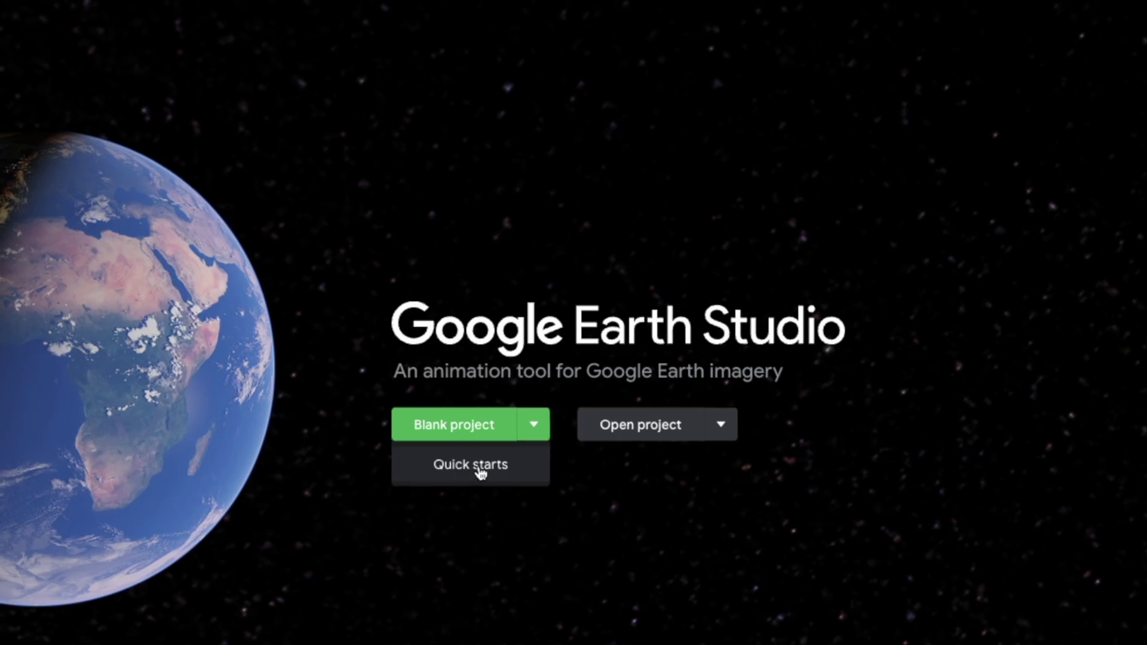
{"action": "left_click", "coordinate": [629, 410]}
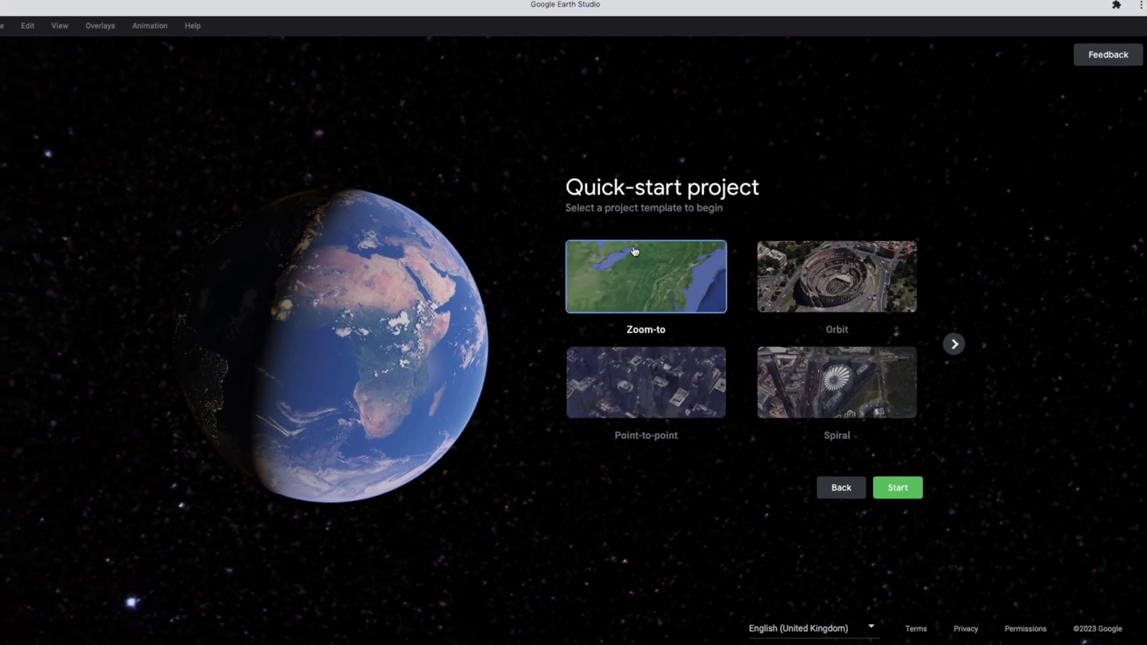
{"action": "left_click", "coordinate": [797, 323]}
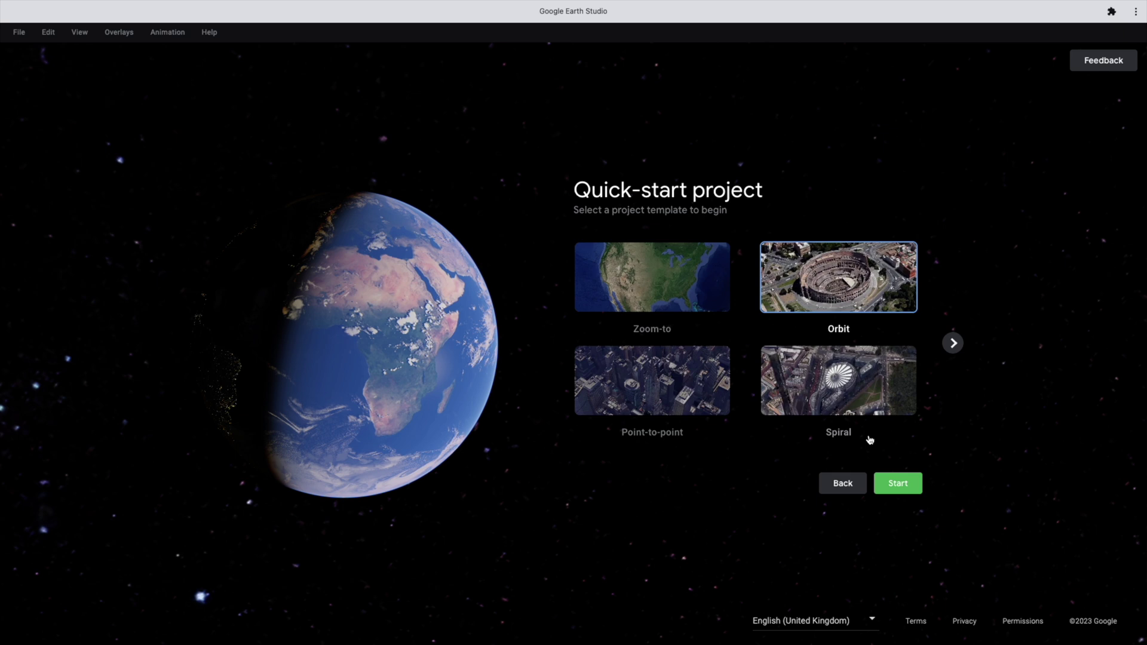
{"action": "key", "text": "Return"}
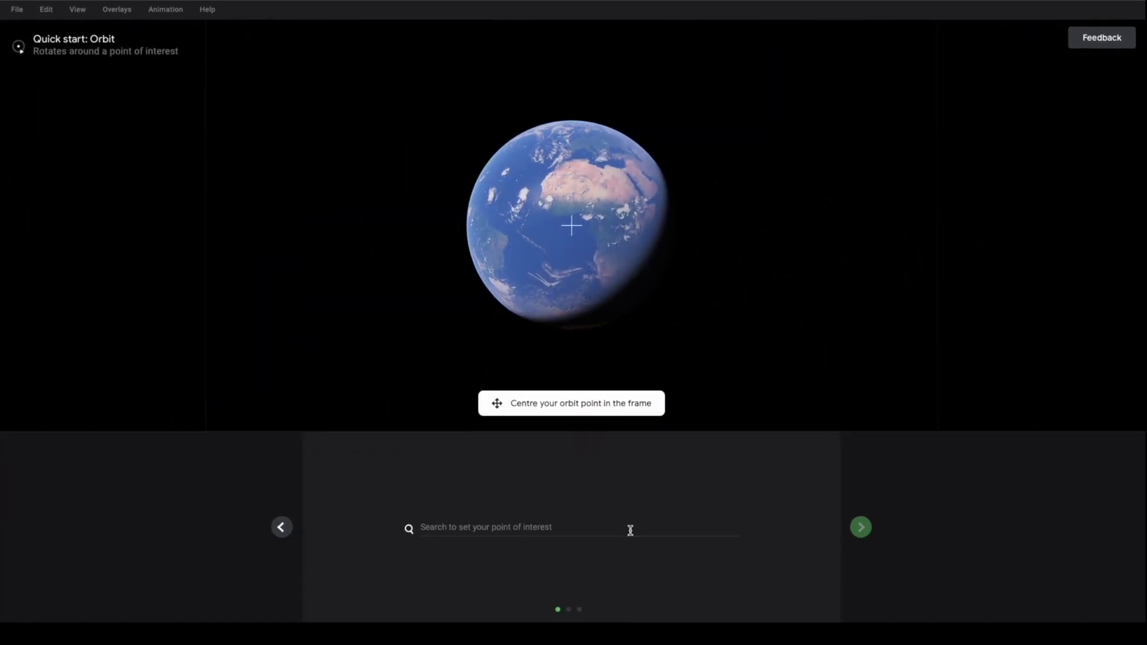
Search 'saputar' and choose Saputara Hill station as the point of interest
{"action": "left_click", "coordinate": [483, 513]}
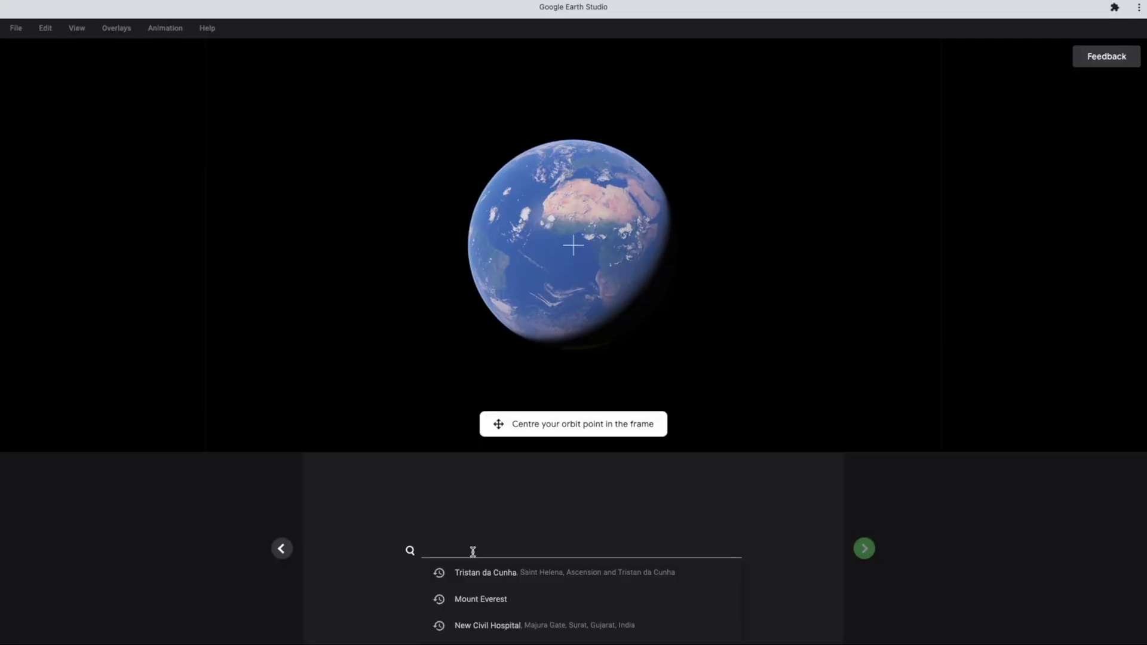
{"action": "type", "text": "sap"}
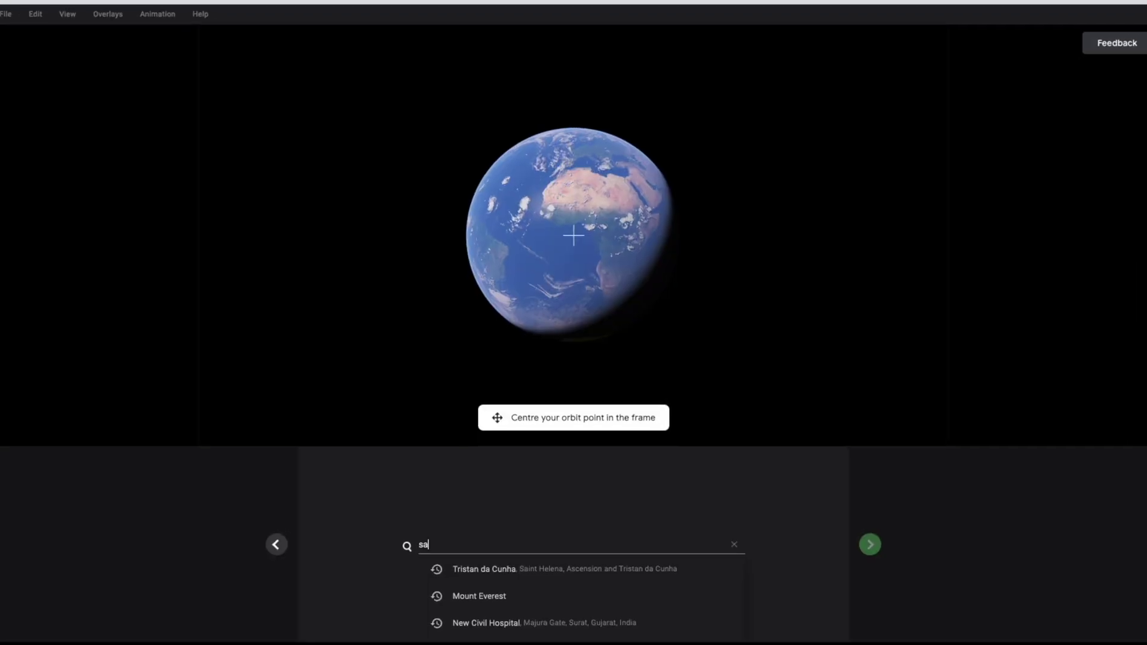
{"action": "type", "text": "utar"}
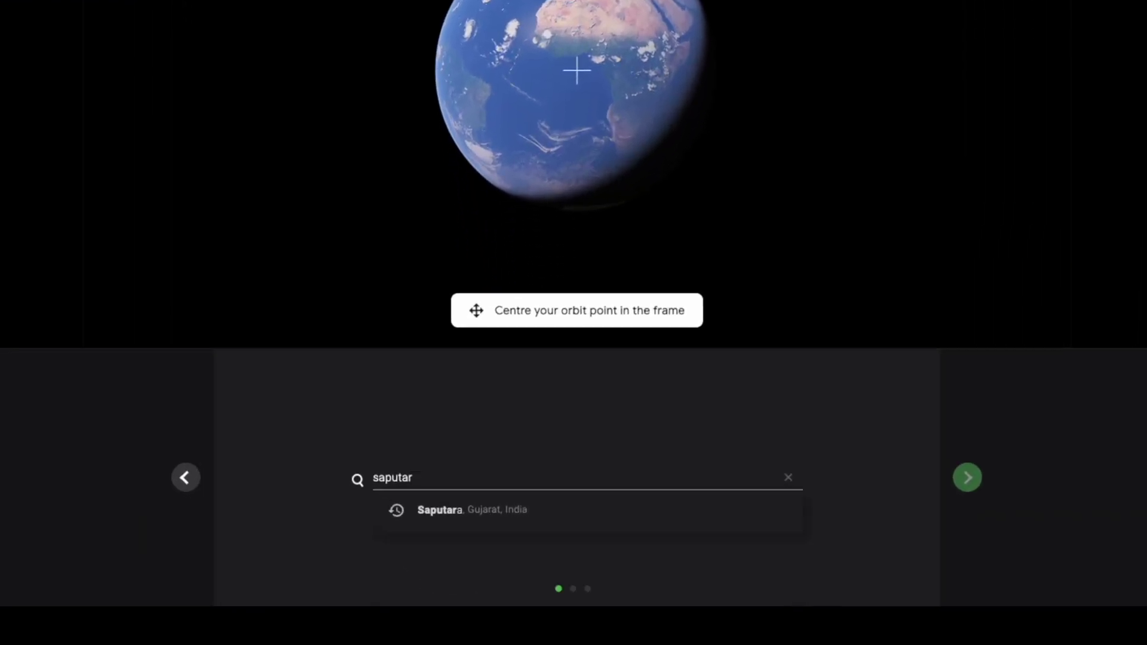
{"action": "left_click", "coordinate": [468, 513]}
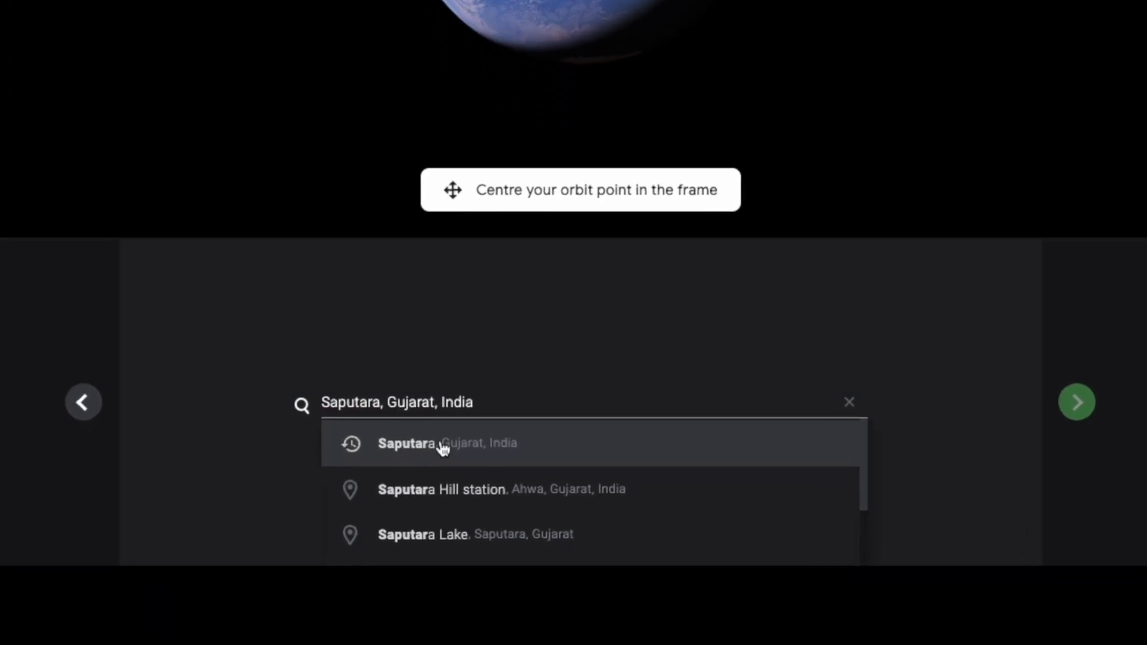
{"action": "left_click", "coordinate": [448, 469]}
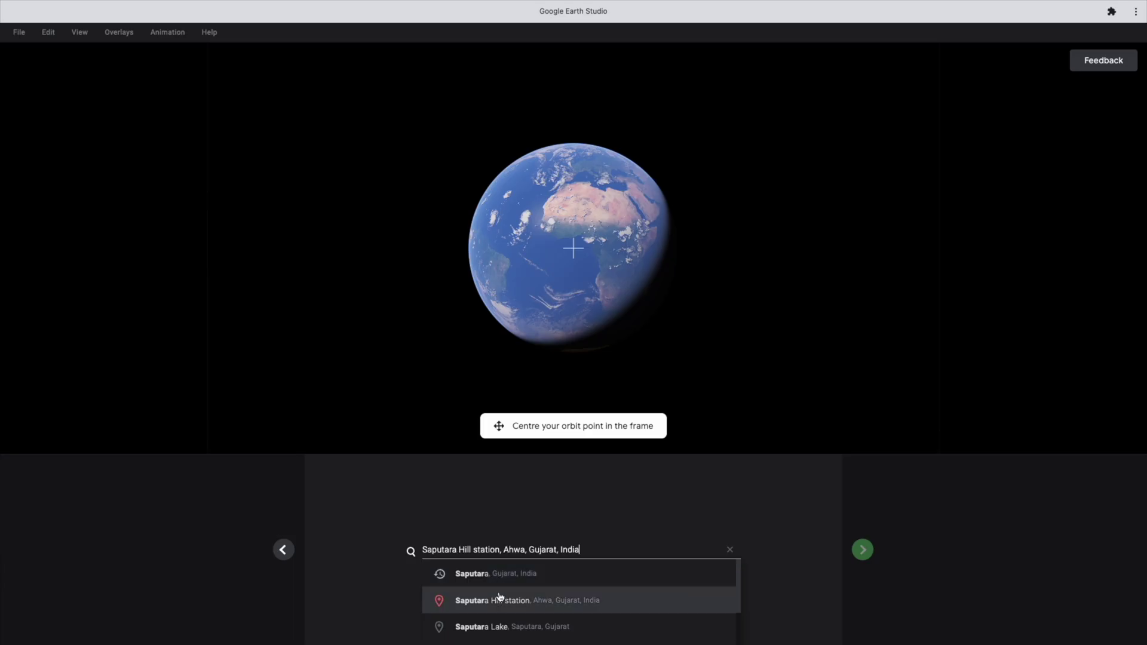
Confirm Saputara Hill station and lower the orbit altitude to 1100 m
{"action": "left_click", "coordinate": [501, 601]}
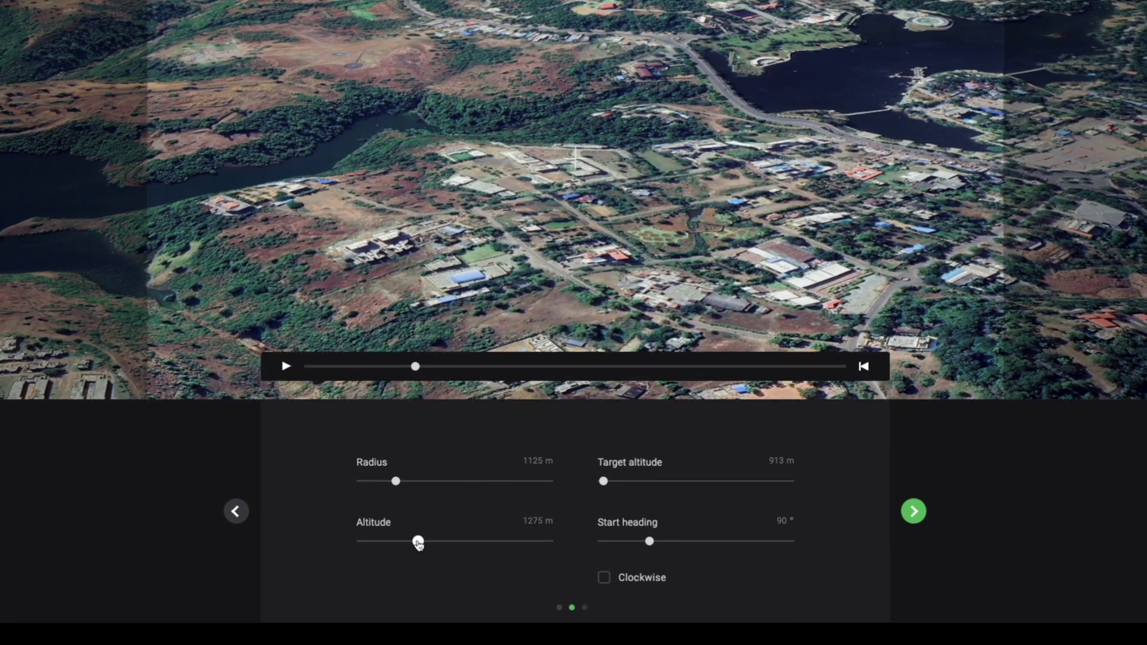
{"action": "left_click_drag", "start_coordinate": [418, 542], "coordinate": [395, 541]}
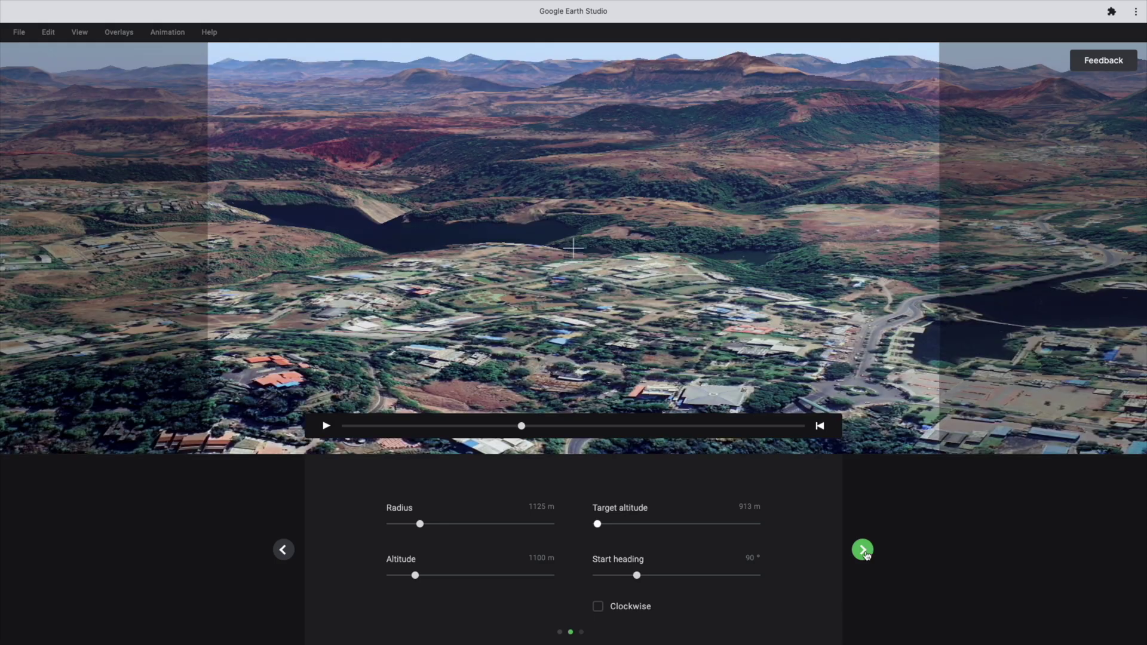
{"action": "left_click", "coordinate": [862, 549]}
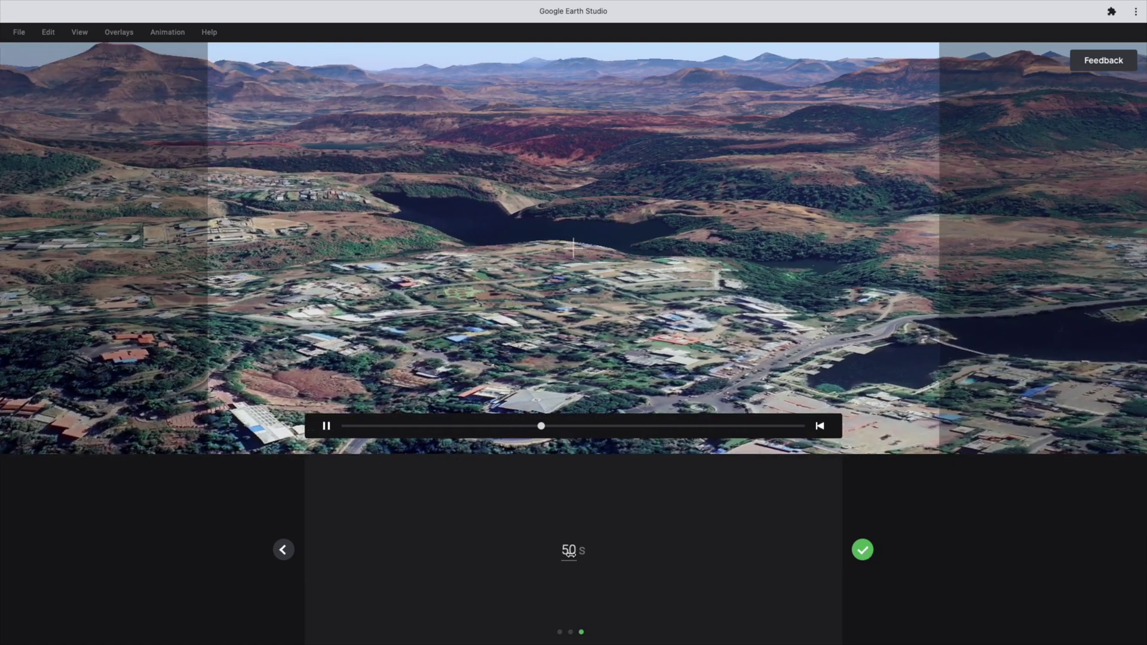
Set the orbit duration to 30 seconds and finish the quick-start wizard
{"action": "left_click", "coordinate": [568, 550]}
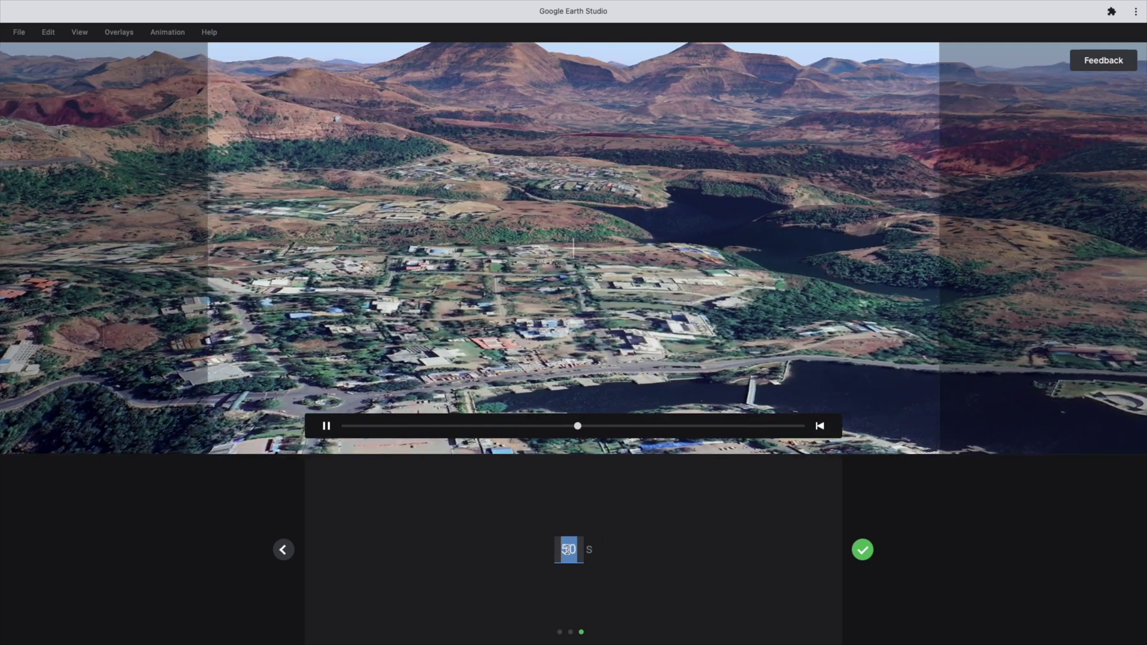
{"action": "type", "text": "30"}
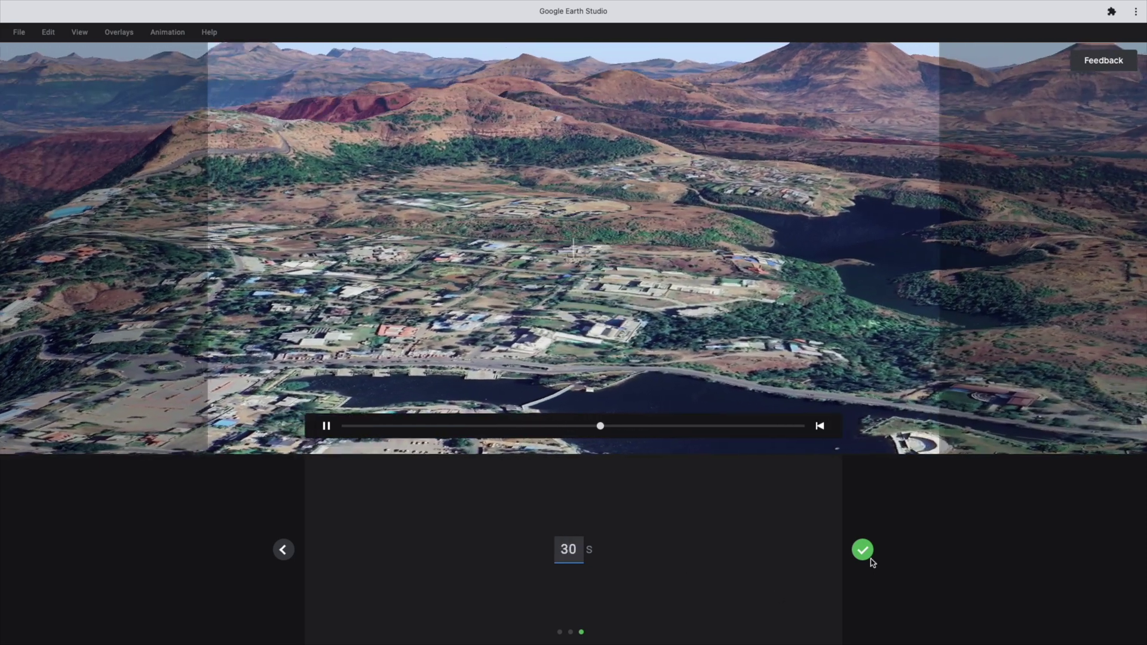
{"action": "left_click", "coordinate": [864, 551]}
{"action": "left_click", "coordinate": [865, 551]}
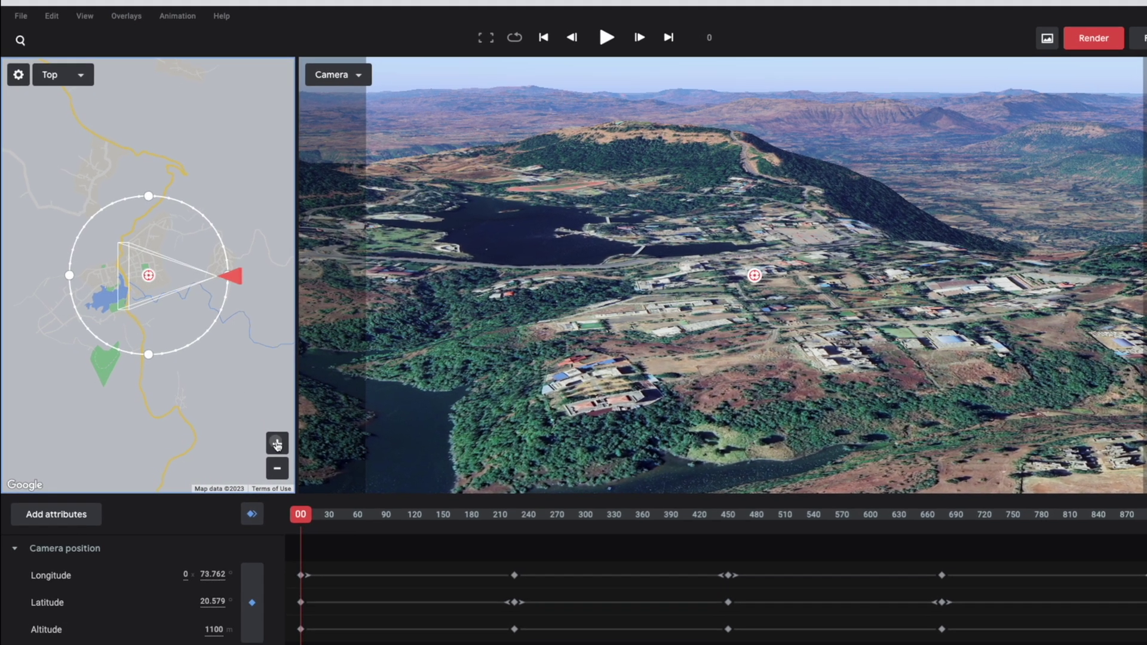
Zoom in on the orbit target and make it a track point named SAPUTARA
{"action": "left_click", "coordinate": [272, 441]}
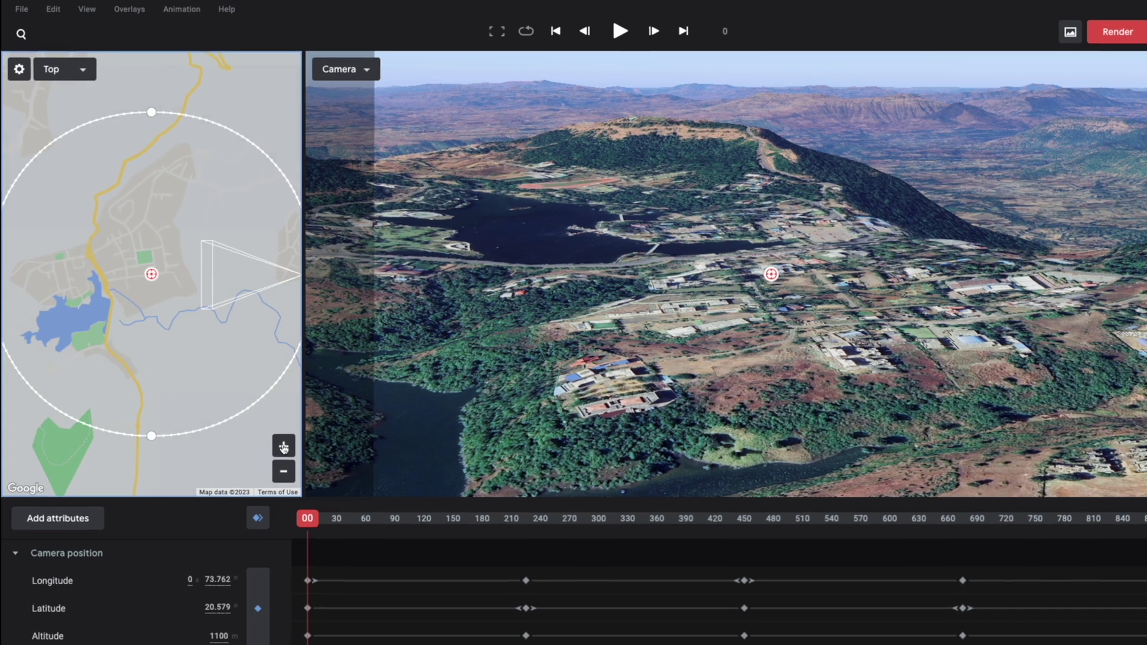
{"action": "left_click", "coordinate": [271, 441]}
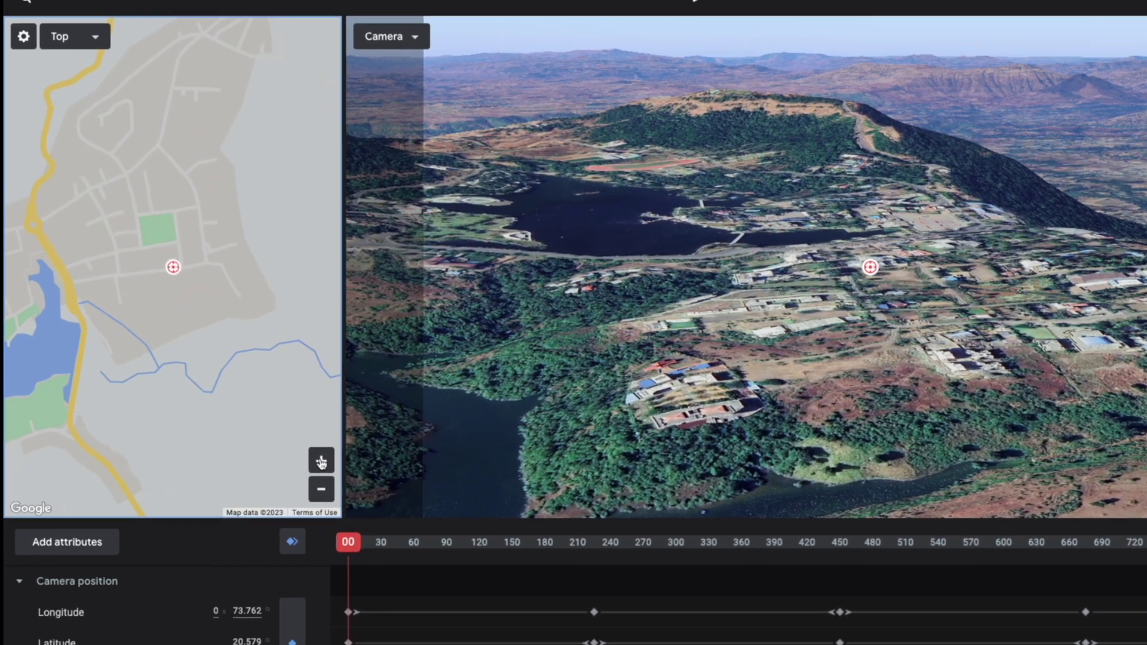
{"action": "left_click", "coordinate": [300, 454]}
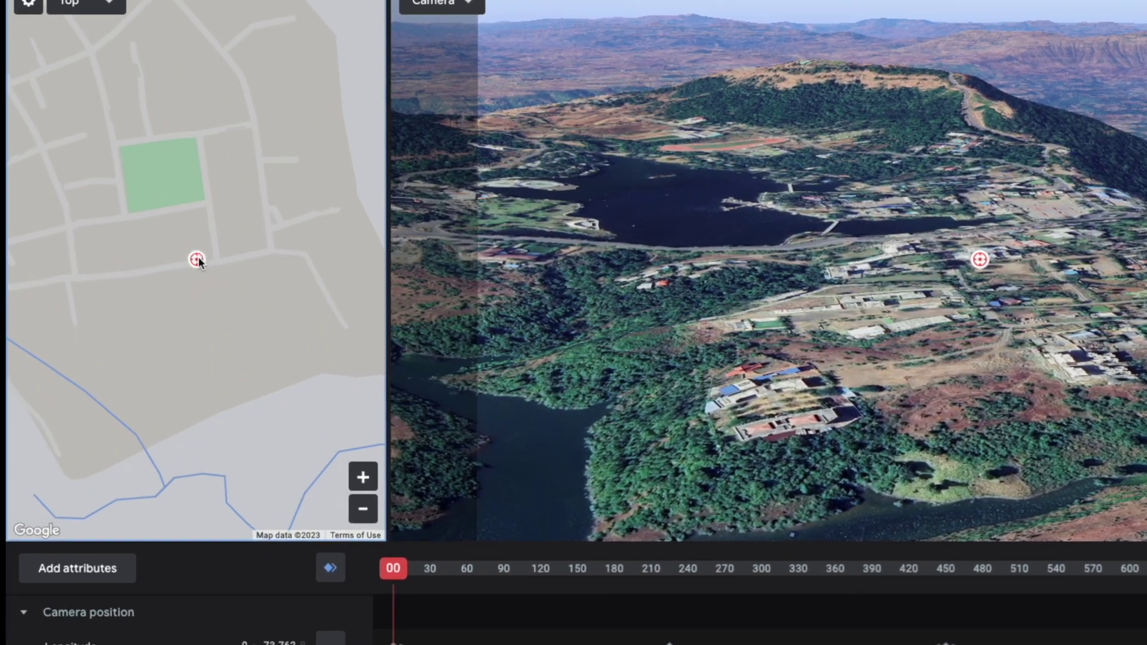
{"action": "left_click", "coordinate": [189, 261]}
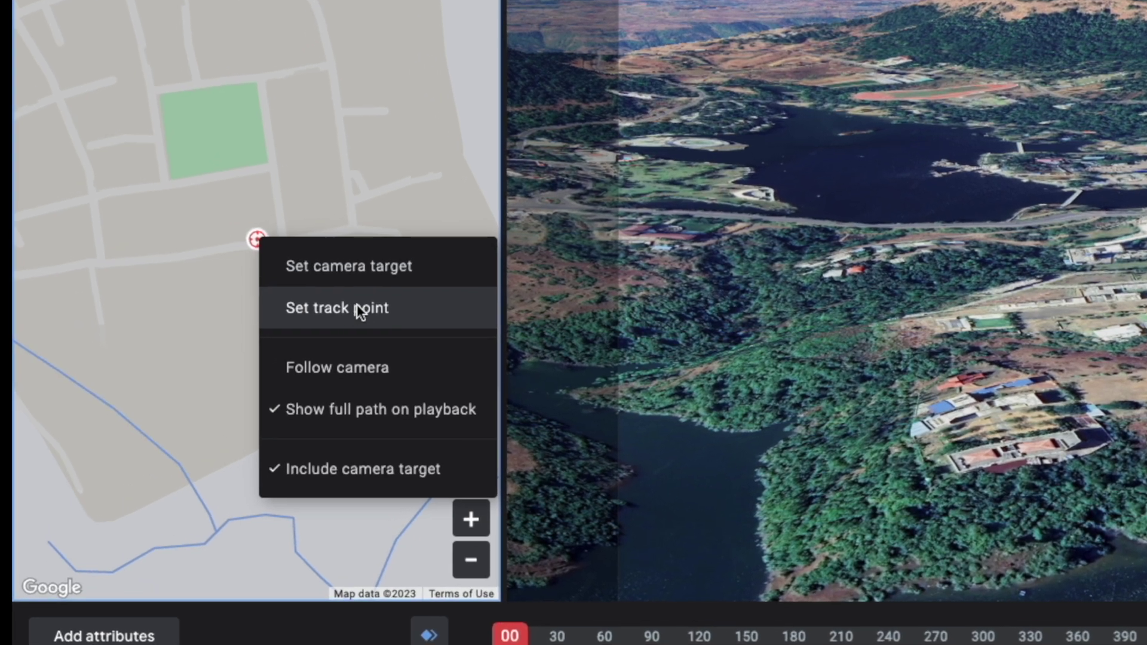
{"action": "left_click", "coordinate": [316, 311]}
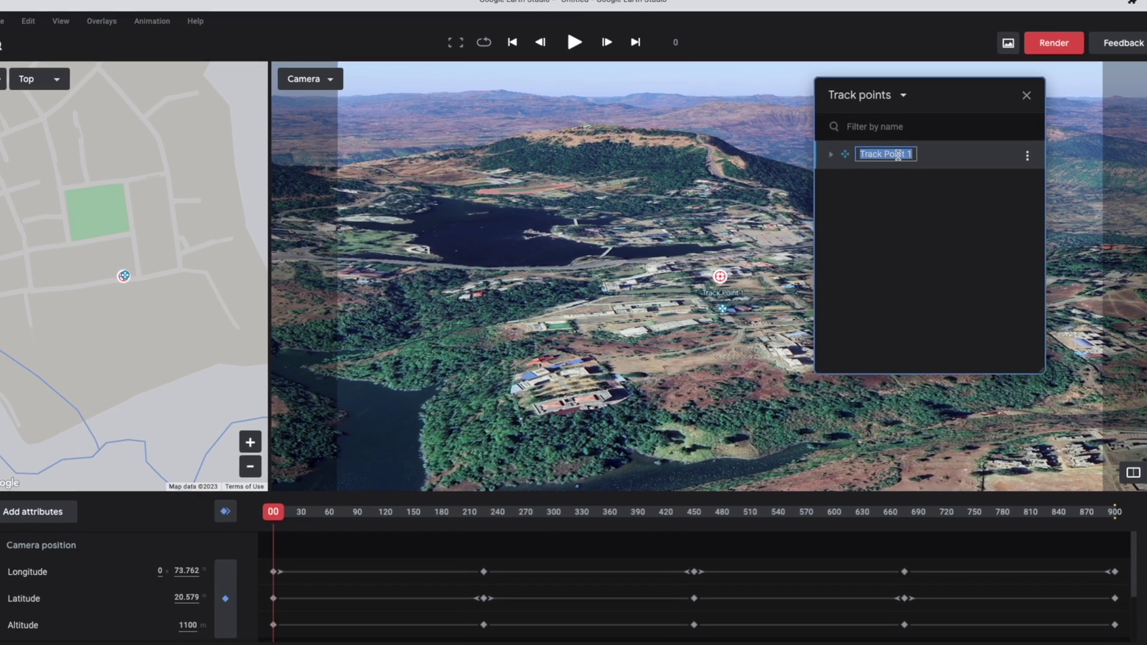
{"action": "type", "text": "SAPUTA"}
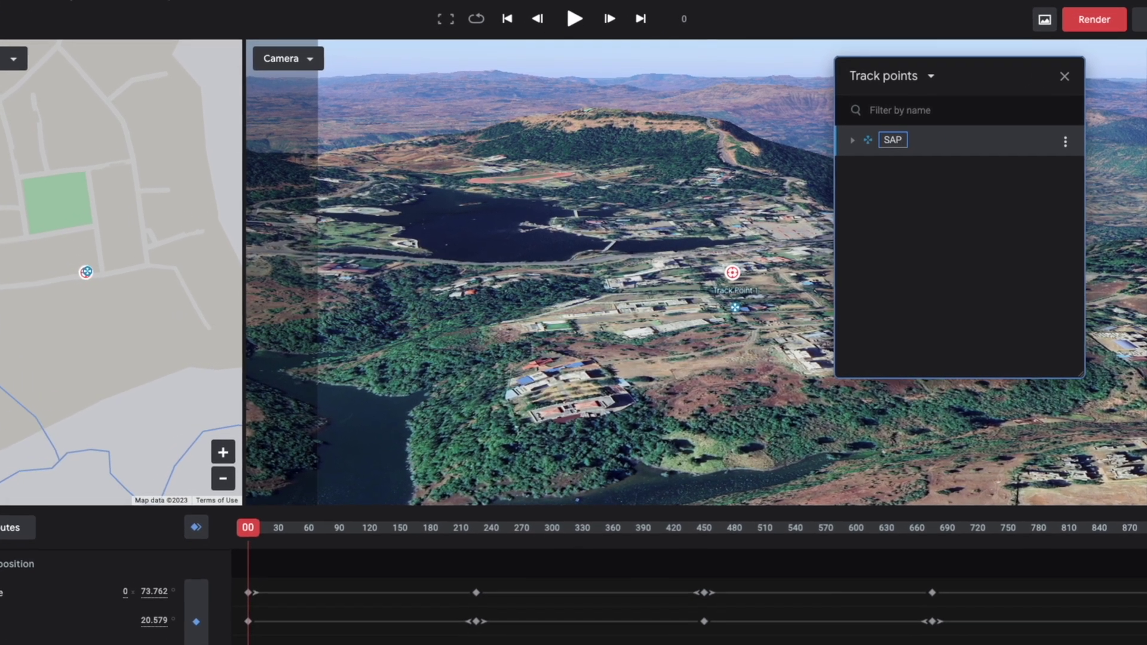
{"action": "type", "text": "RA"}
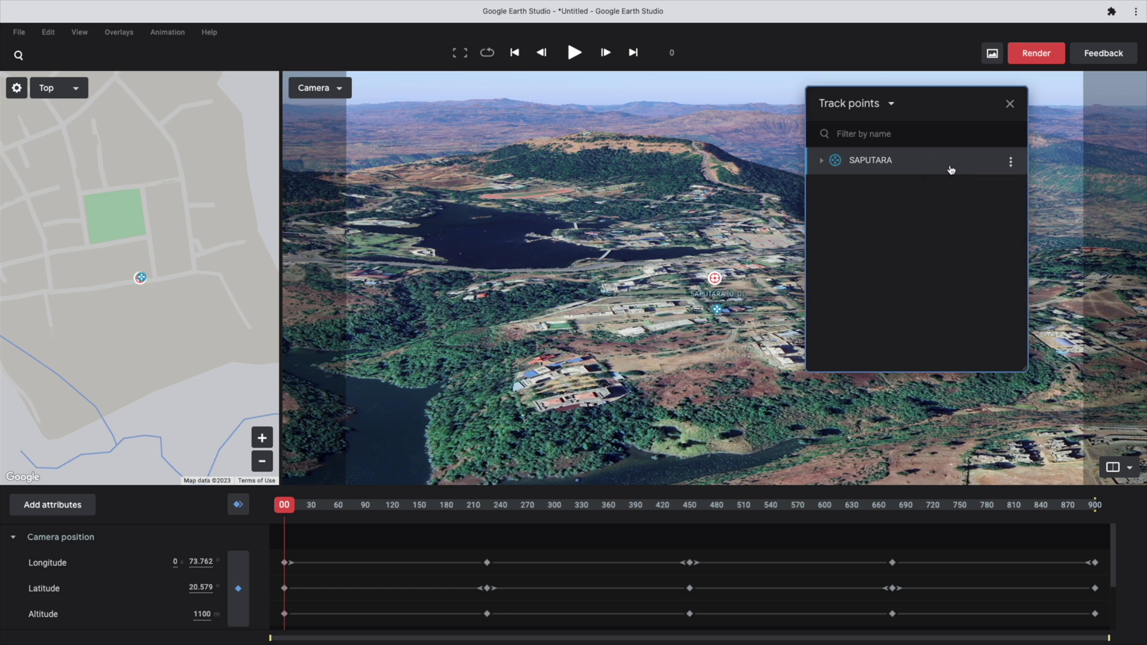
Name the render SAPUTARA and set its width to 3840
{"action": "left_click", "coordinate": [1010, 103]}
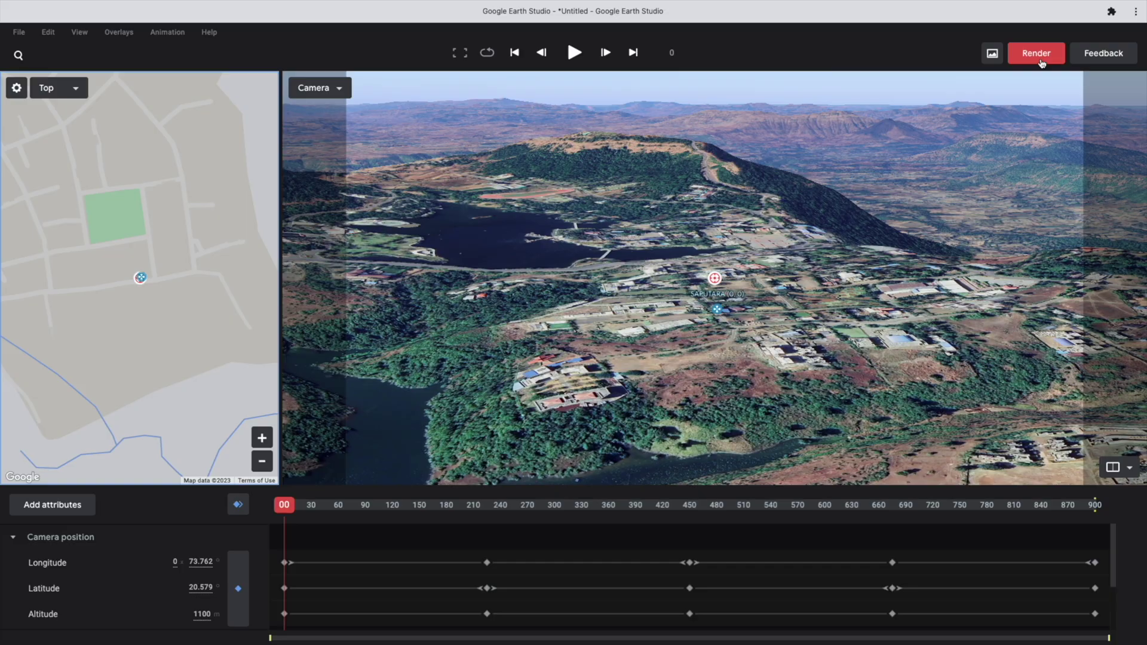
{"action": "left_click", "coordinate": [1036, 52]}
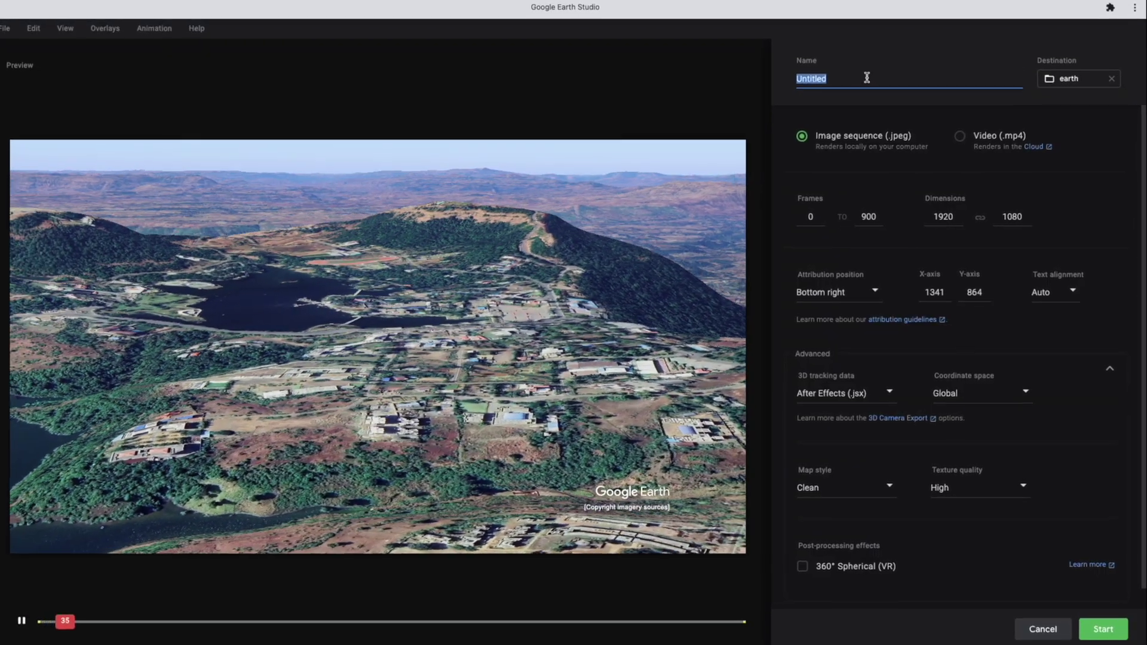
{"action": "type", "text": "SAPUTAR"}
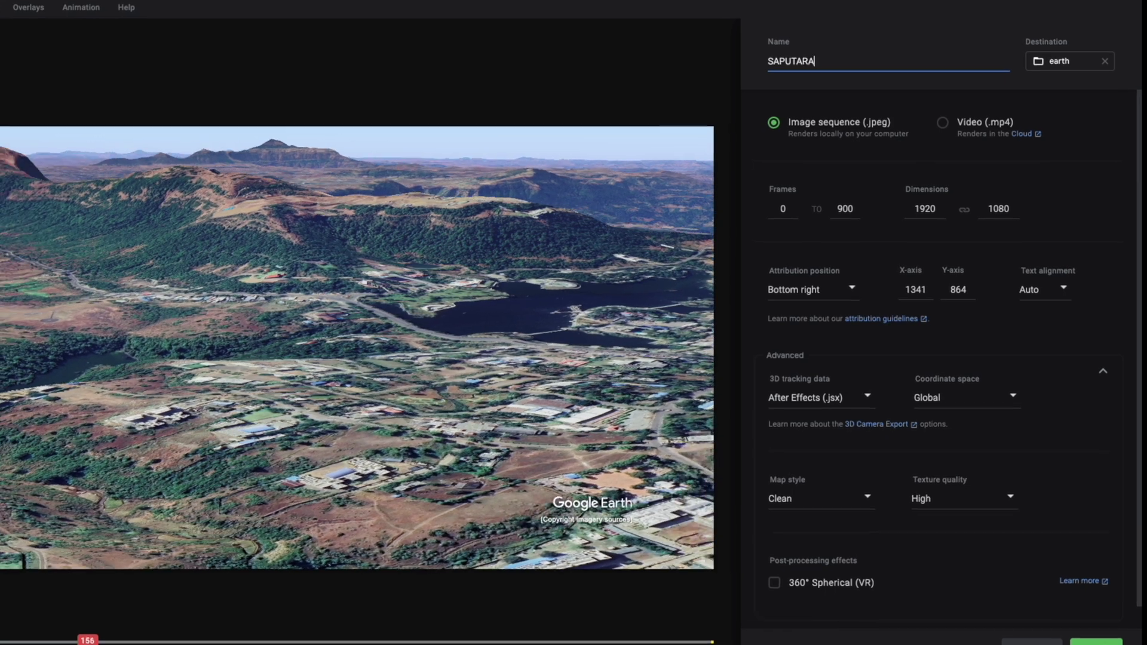
{"action": "type", "text": "A"}
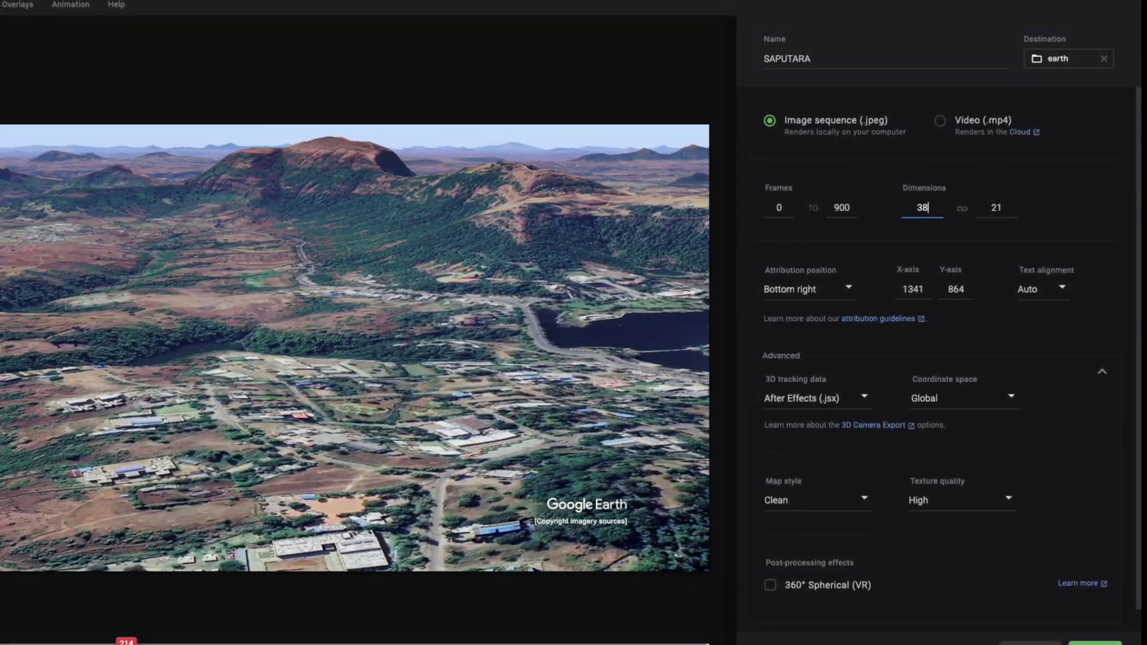
{"action": "type", "text": "40"}
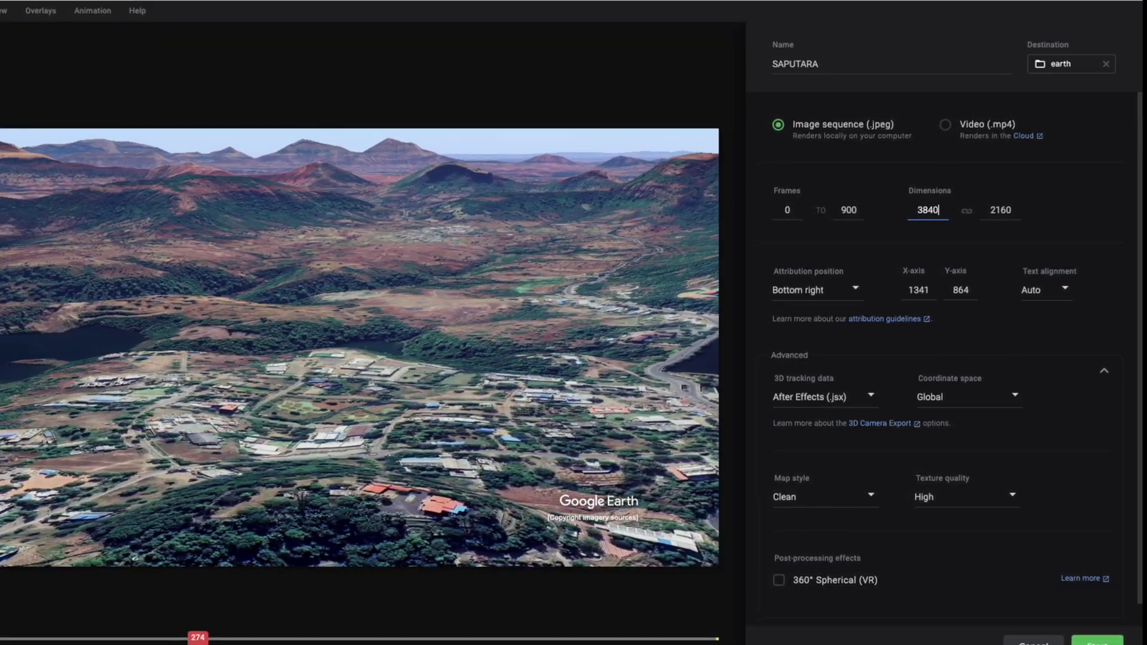
{"action": "key", "text": "Return"}
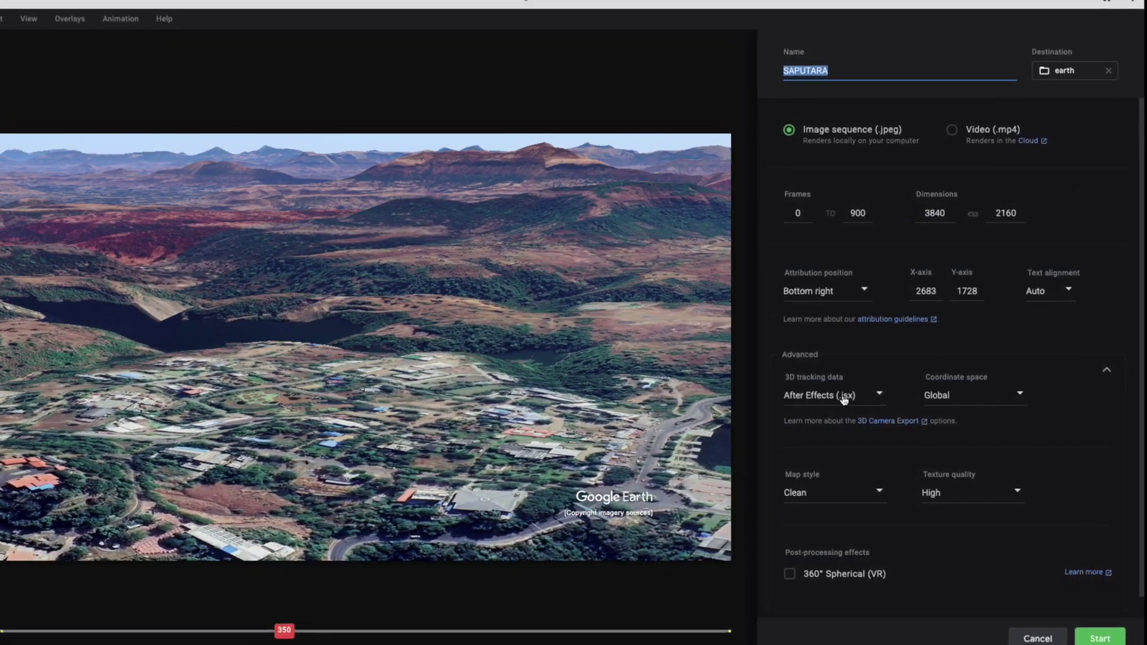
Export After Effects 3D tracking data in Local coordinate space
{"action": "left_click", "coordinate": [840, 395]}
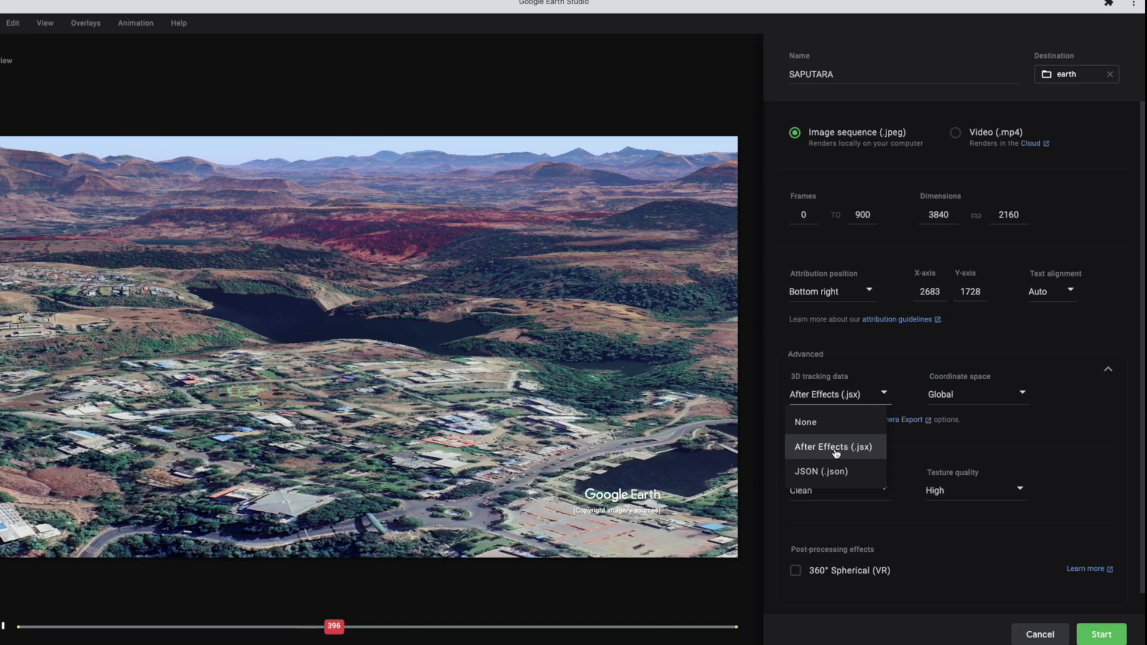
{"action": "left_click", "coordinate": [836, 449]}
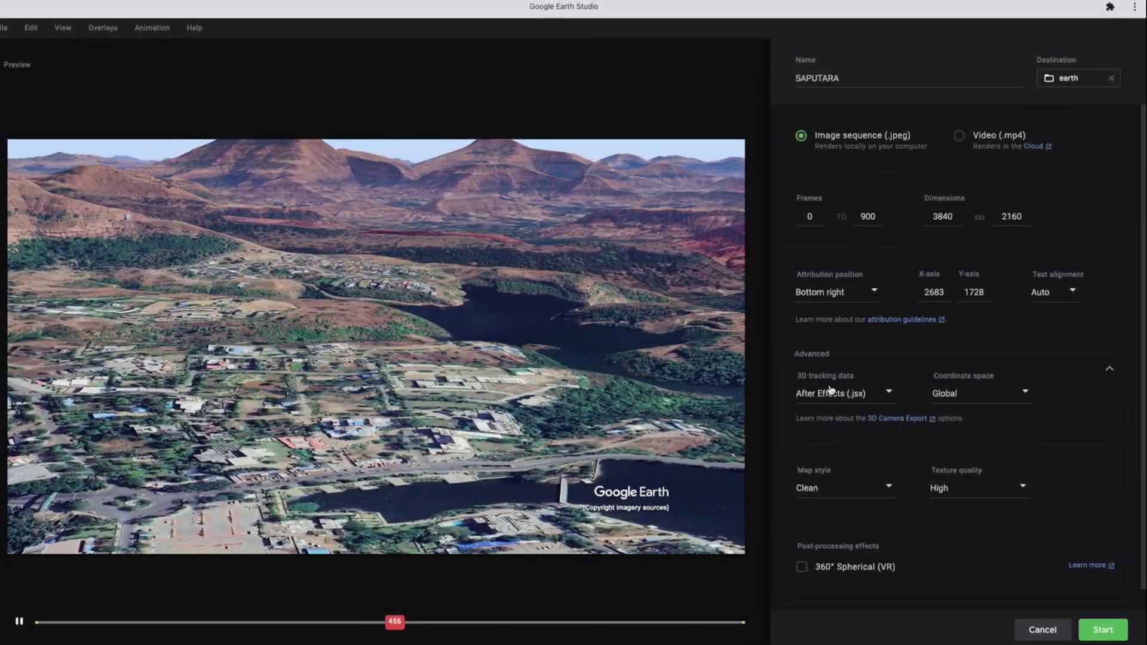
{"action": "left_click", "coordinate": [956, 396]}
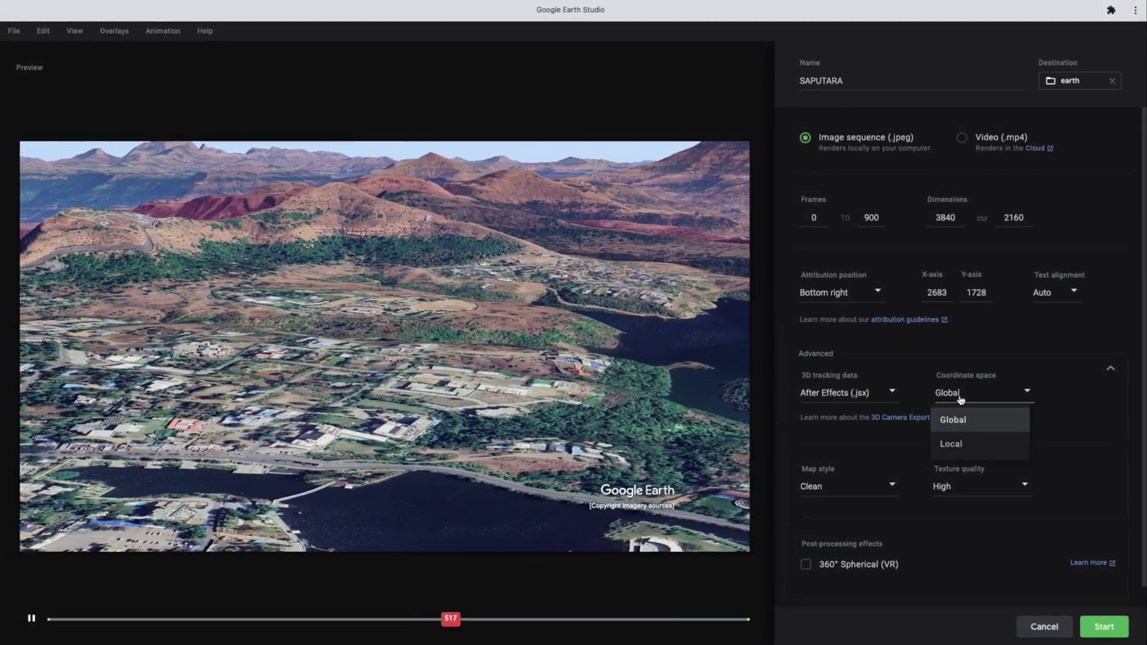
{"action": "left_click", "coordinate": [951, 443]}
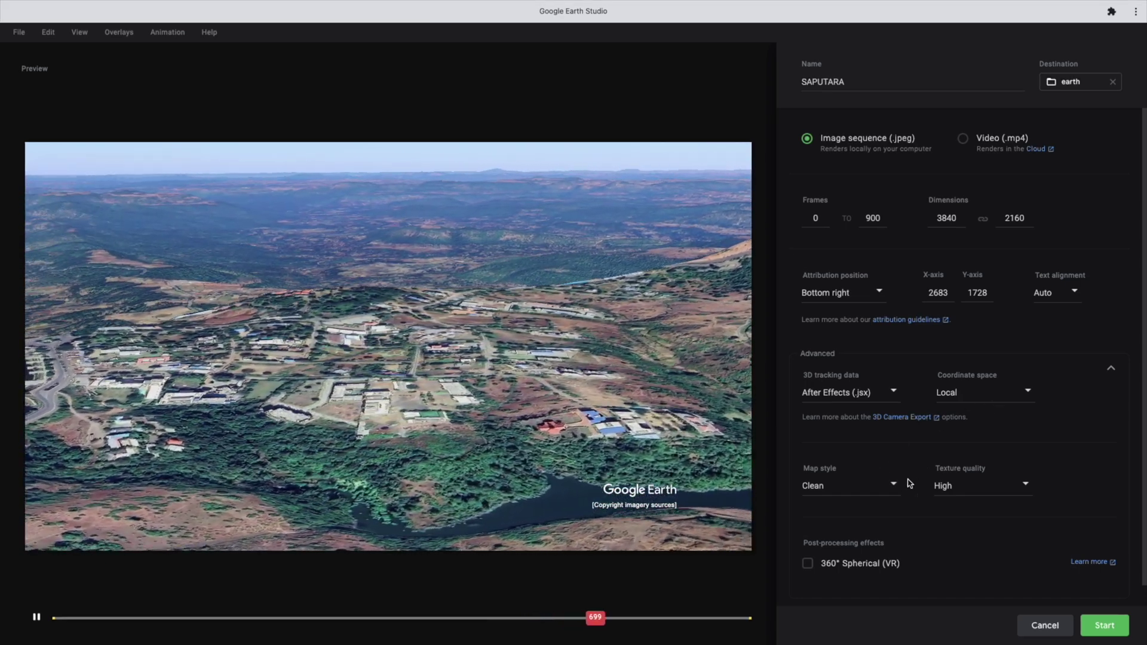
Compare the Exploration and Everything map styles, then settle on Clean
{"action": "left_click", "coordinate": [836, 489]}
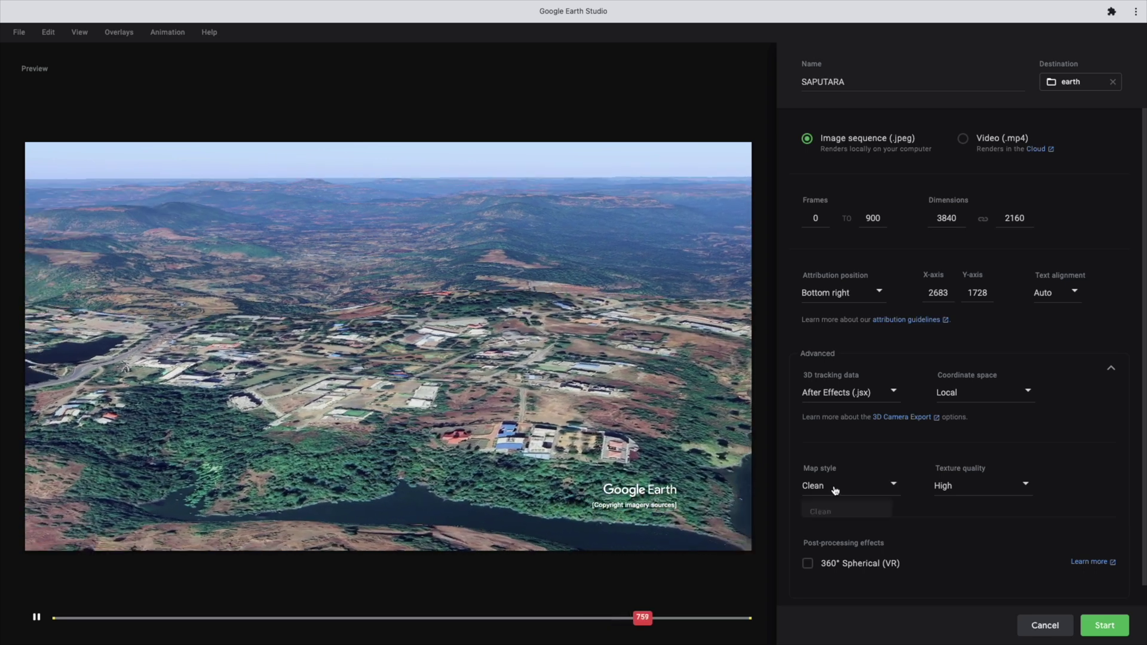
{"action": "left_click", "coordinate": [839, 534]}
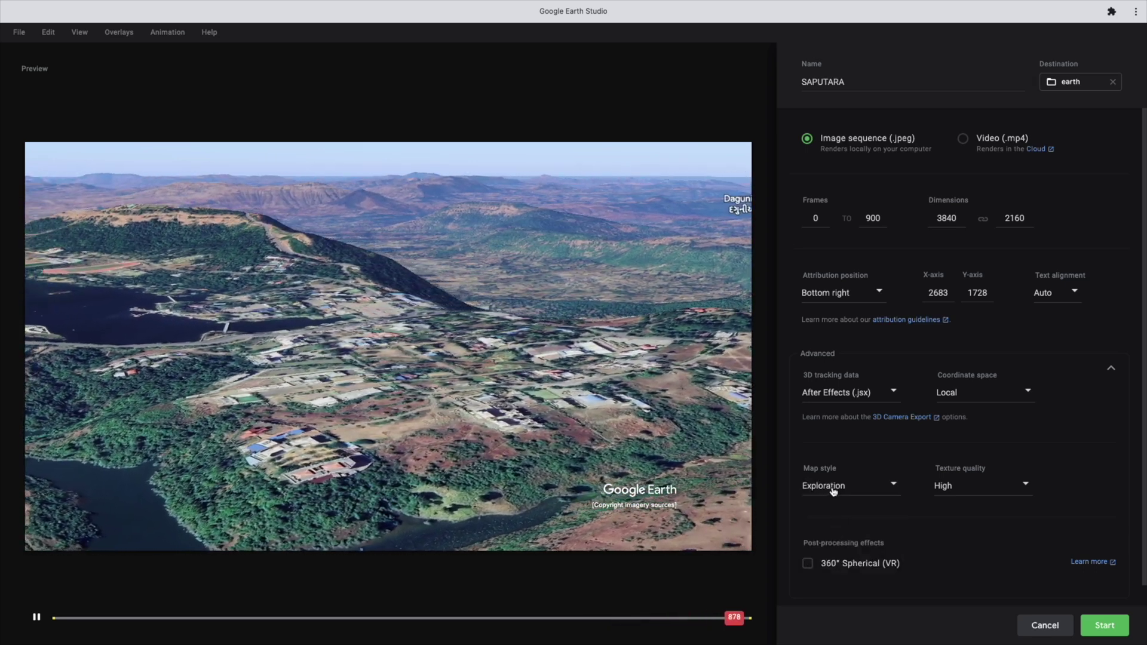
{"action": "left_click", "coordinate": [834, 489]}
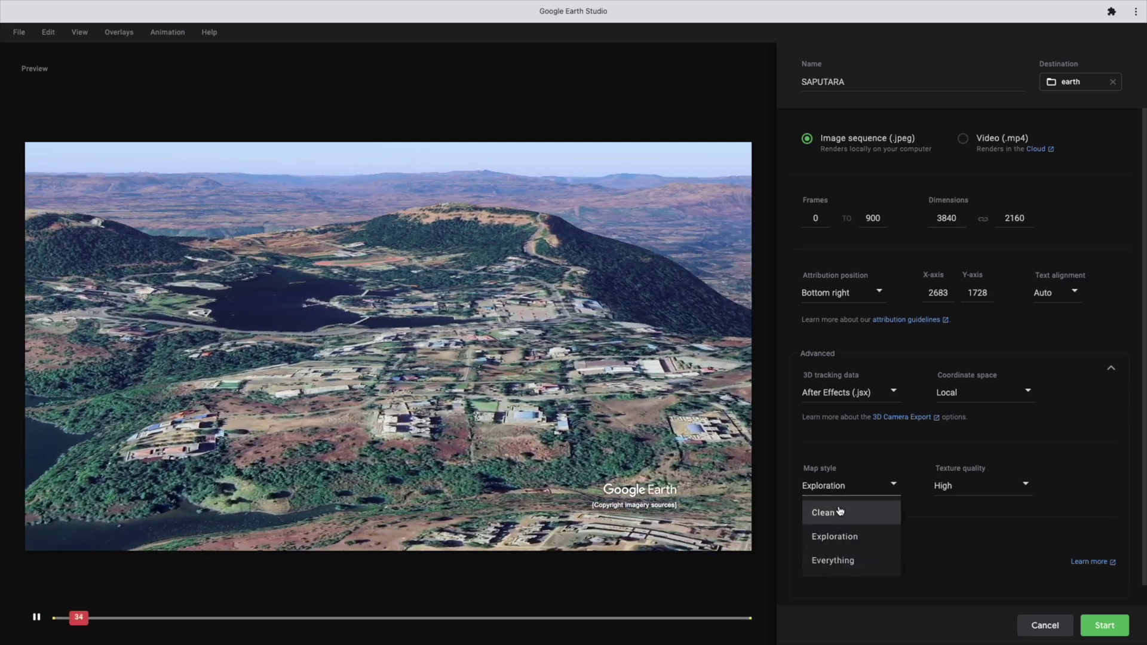
{"action": "left_click", "coordinate": [839, 512]}
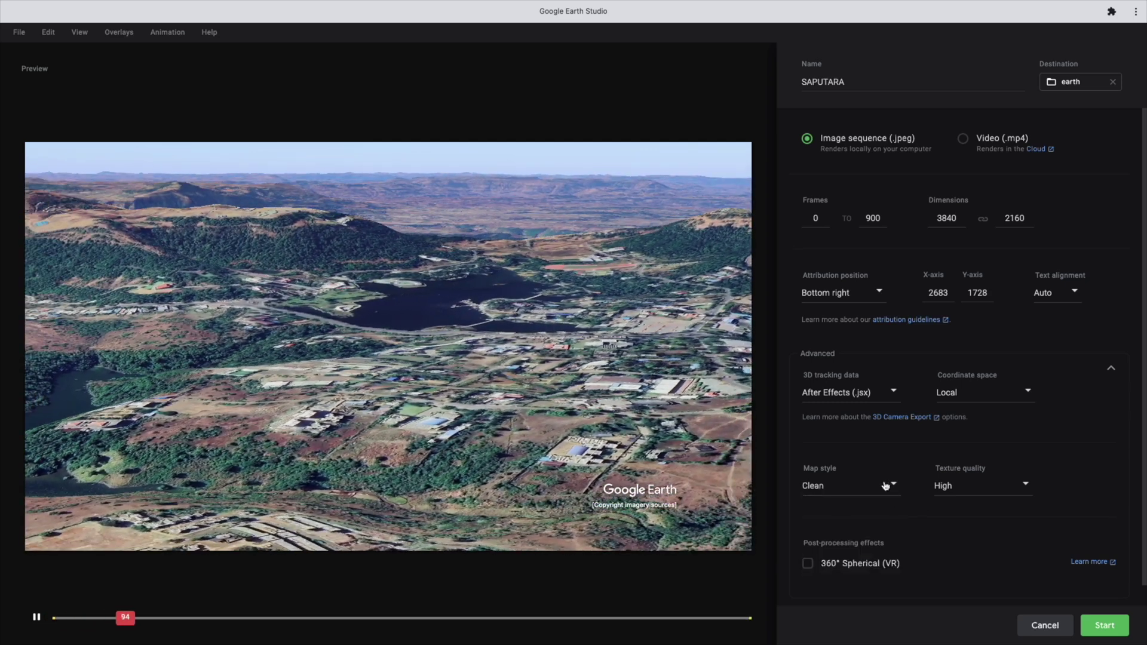
{"action": "left_click", "coordinate": [887, 489]}
{"action": "left_click", "coordinate": [870, 559]}
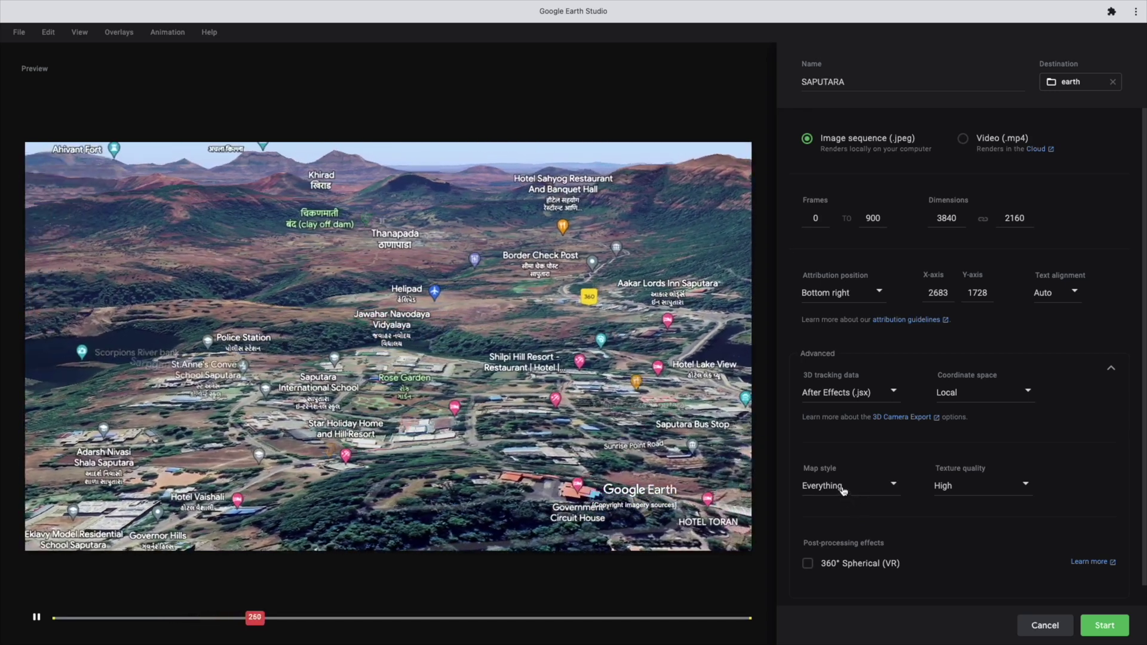
{"action": "left_click", "coordinate": [843, 491]}
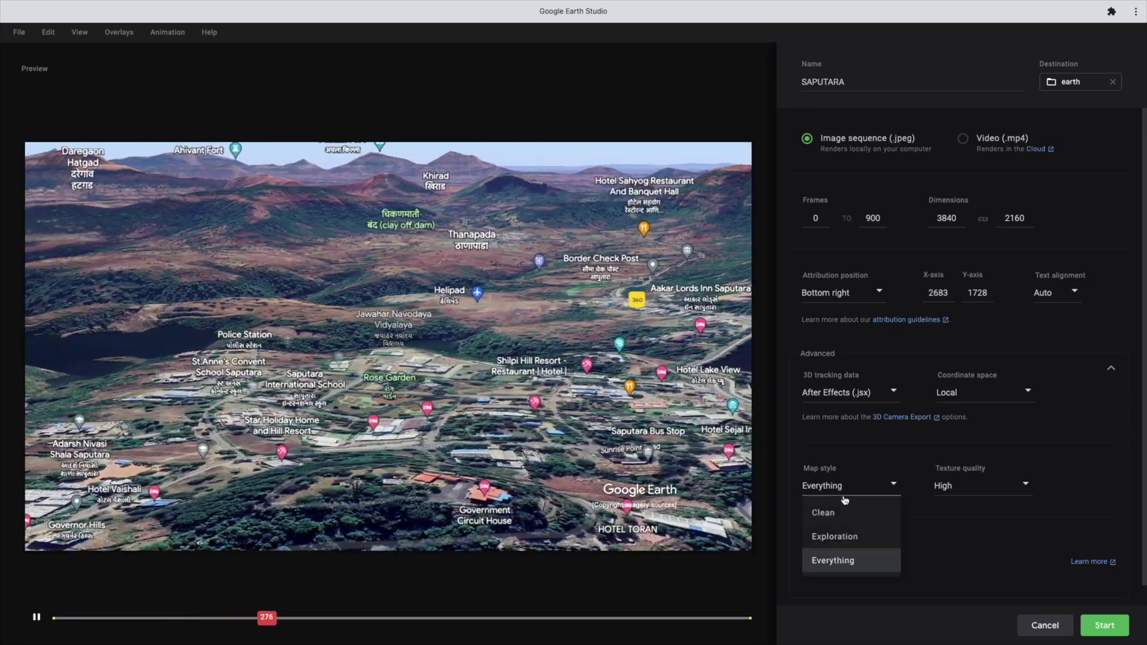
{"action": "left_click", "coordinate": [844, 506]}
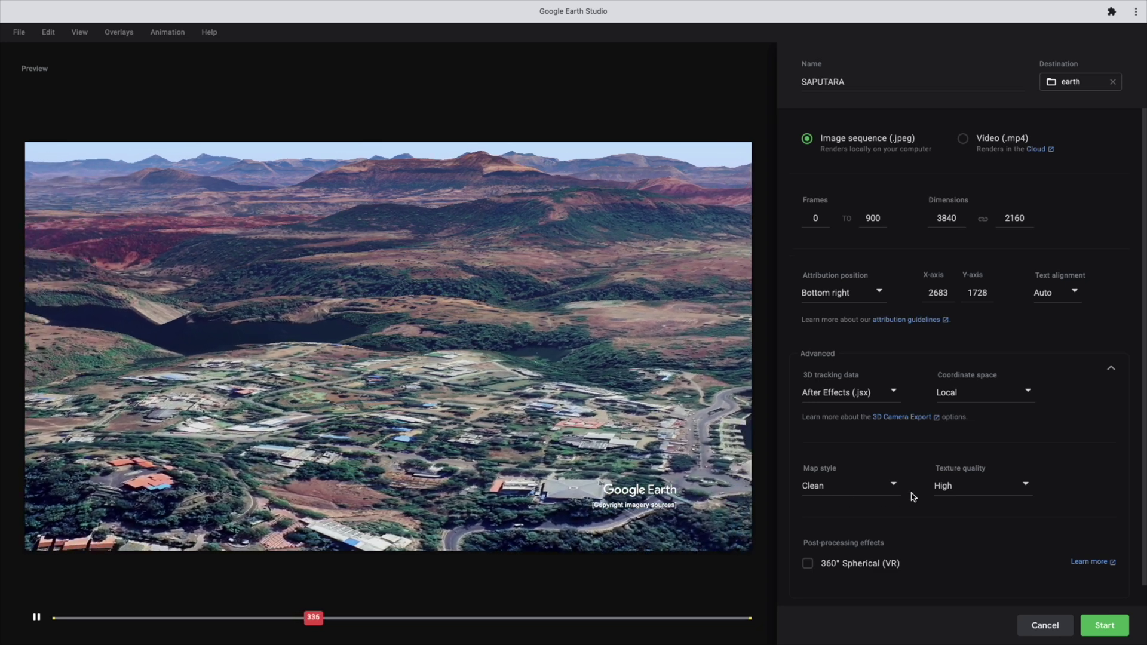
Keep texture quality at High and start the SAPUTARA render
{"action": "left_click", "coordinate": [977, 491]}
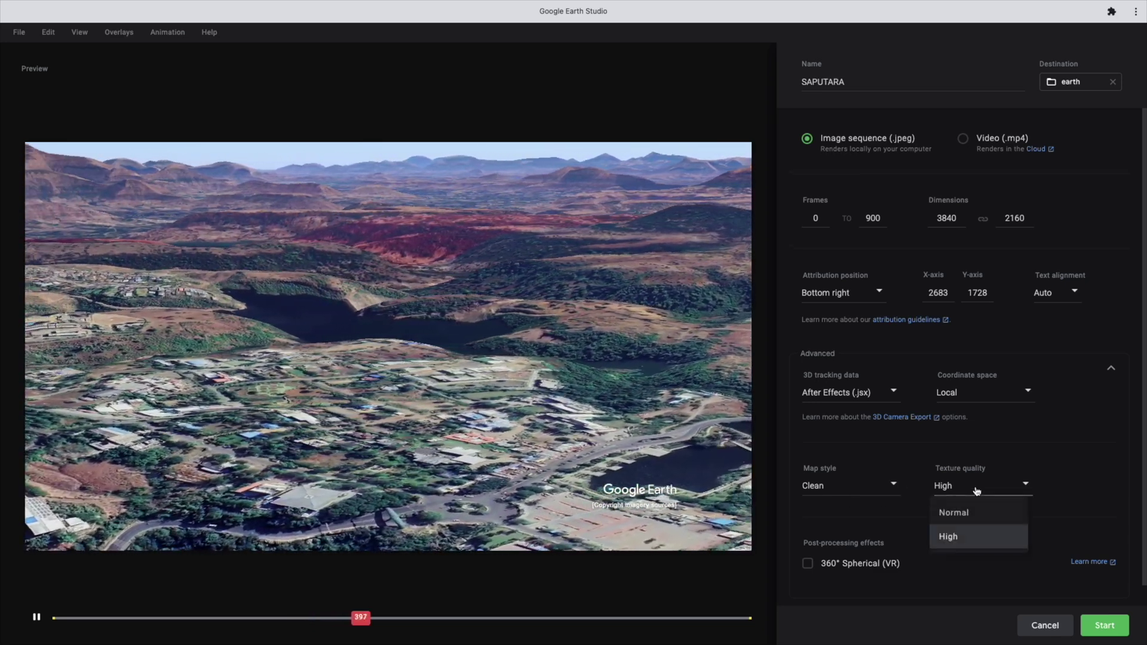
{"action": "left_click", "coordinate": [971, 541]}
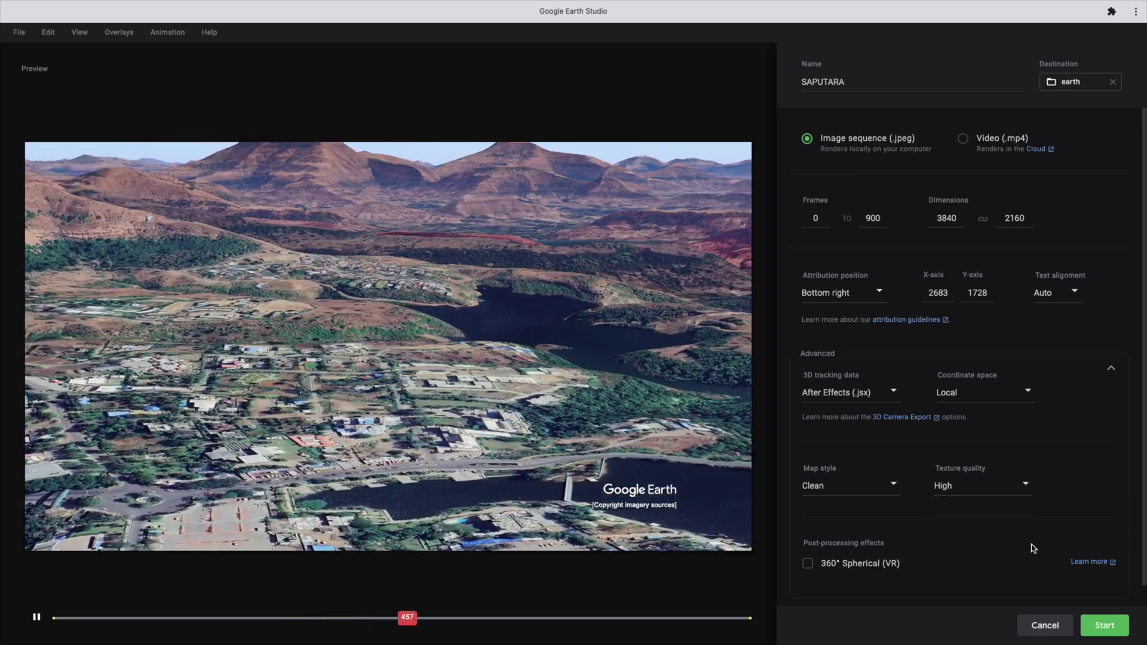
{"action": "left_click", "coordinate": [1109, 627]}
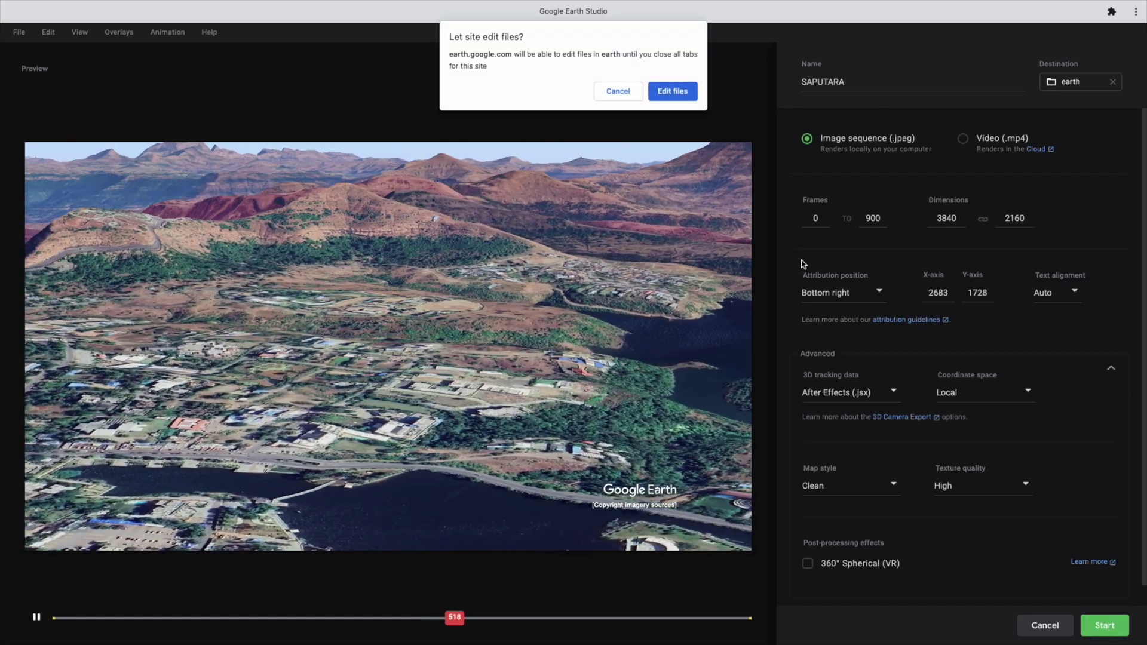
Allow the site to edit files in the earth folder so SAPUTARA renders
{"action": "left_click", "coordinate": [673, 92]}
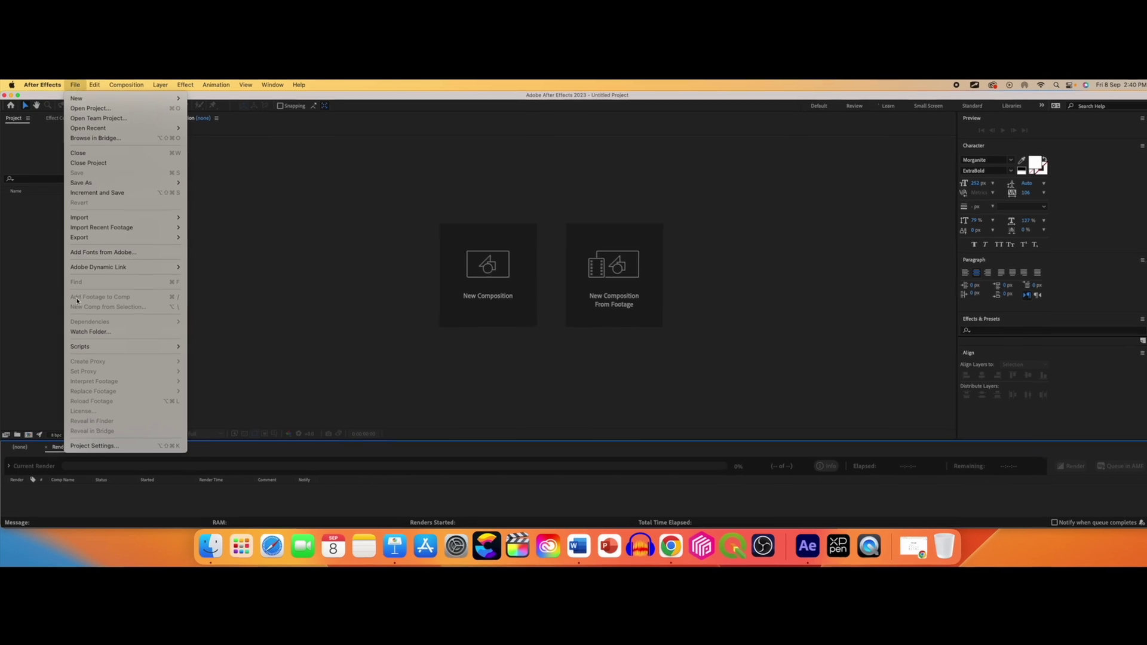
Run SAPUTARA.jsx from earth > SAPUTARA (1) as a script file
{"action": "mouse_move", "coordinate": [150, 358]}
{"action": "left_click", "coordinate": [263, 374]}
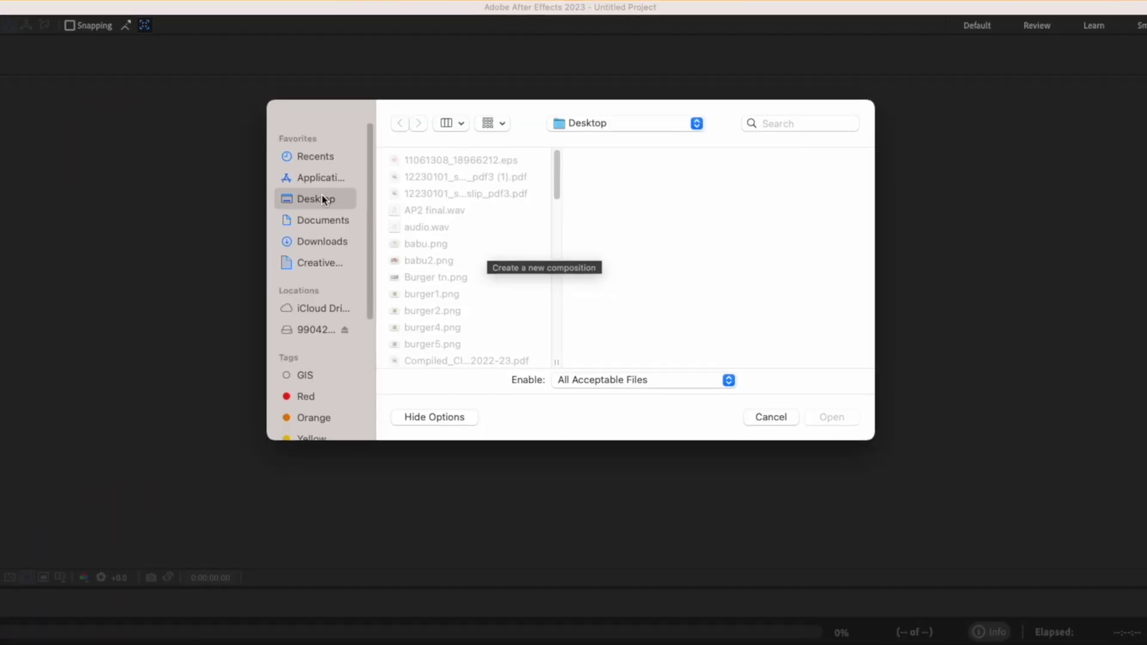
{"action": "scroll", "coordinate": [448, 315], "scroll_direction": "down", "scroll_amount": 4}
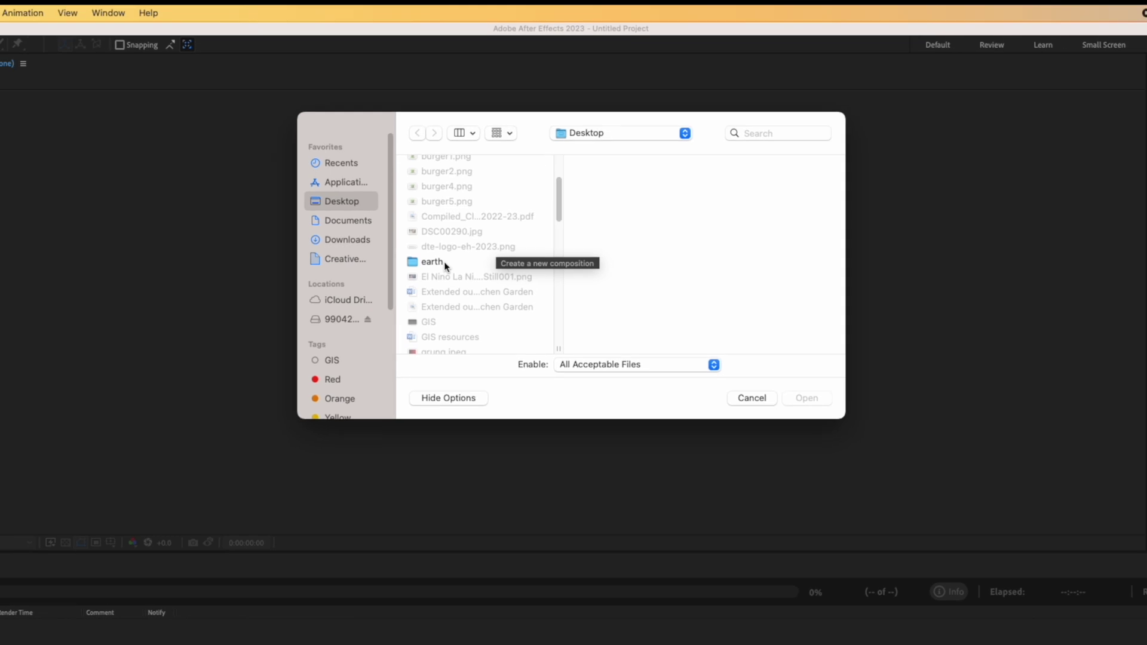
{"action": "left_click", "coordinate": [432, 262]}
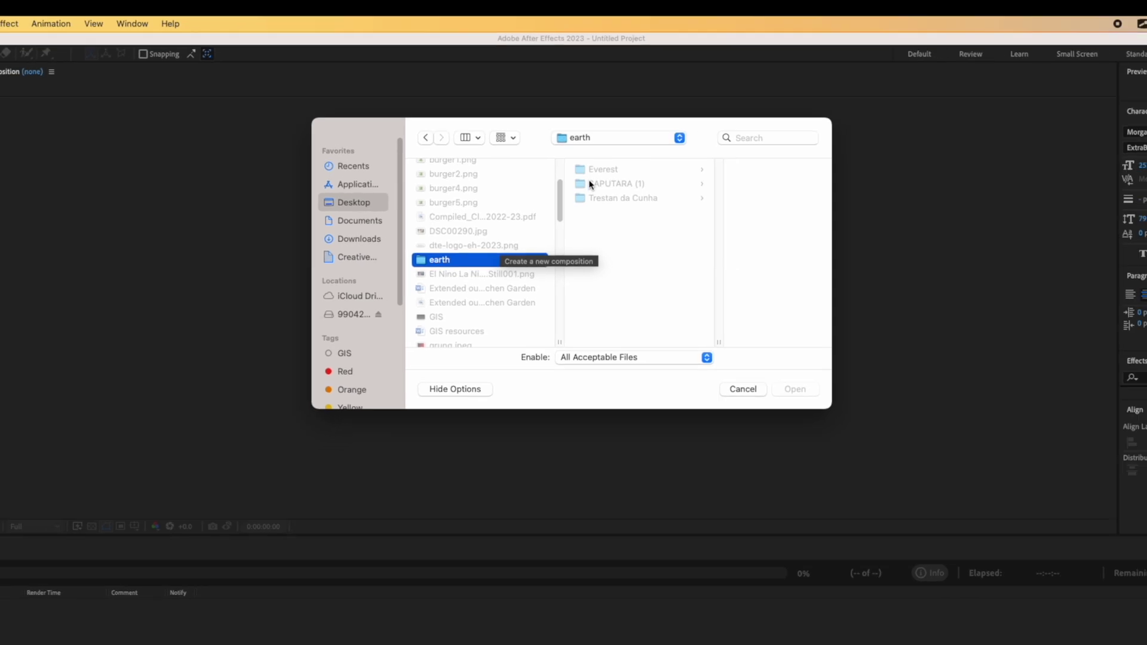
{"action": "left_click", "coordinate": [595, 186]}
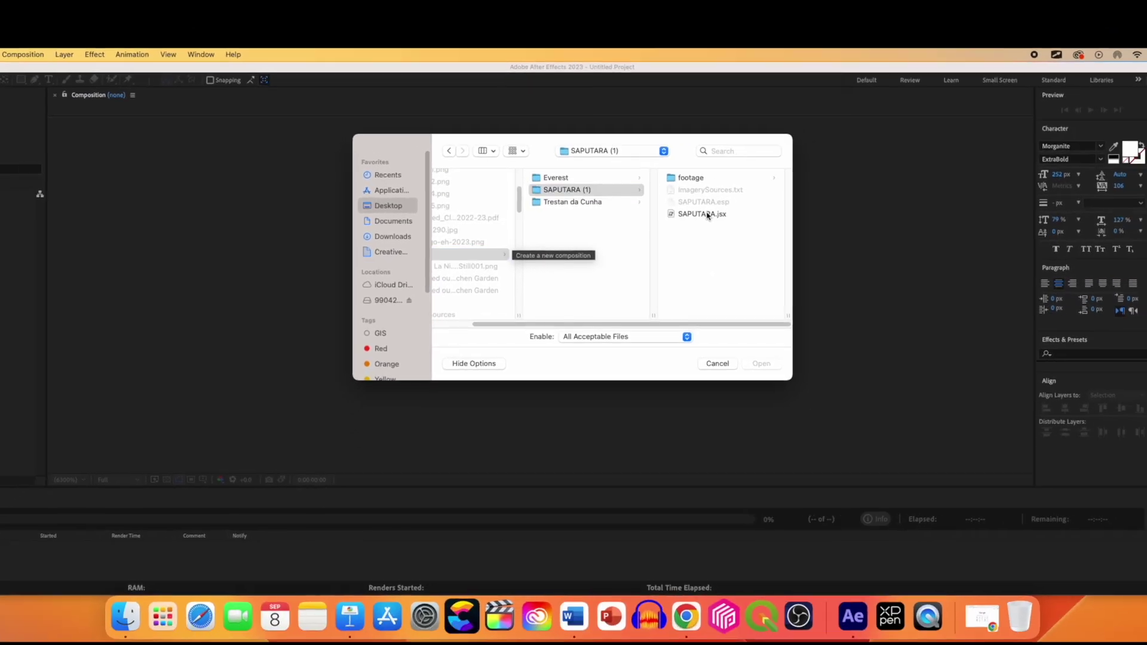
{"action": "left_click", "coordinate": [707, 215]}
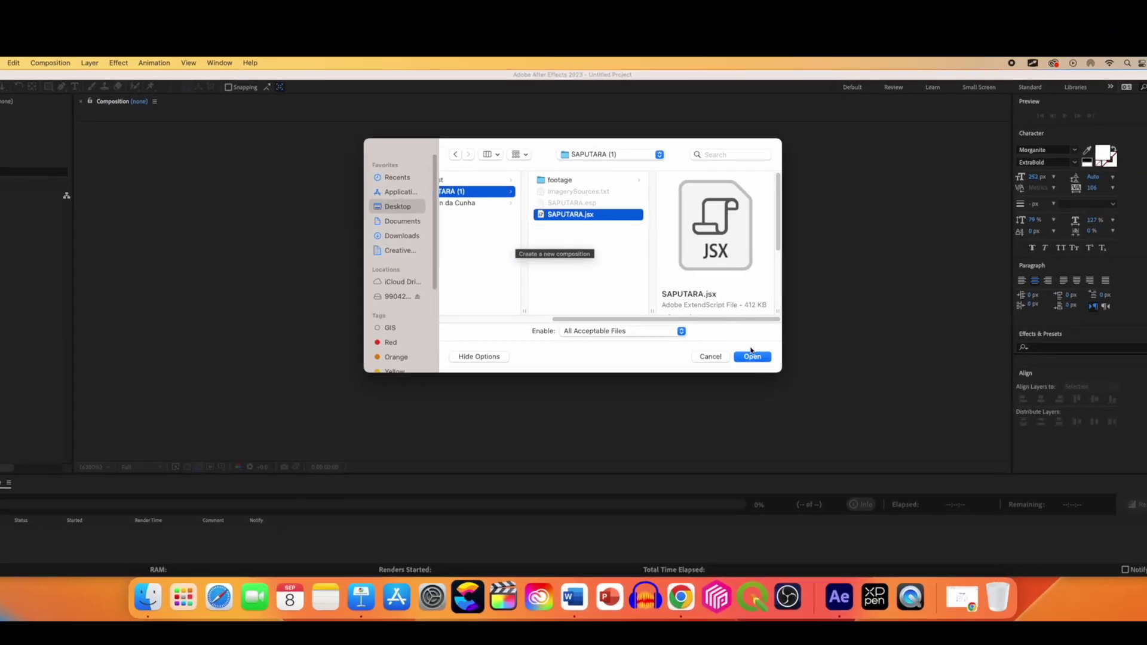
{"action": "left_click", "coordinate": [761, 363]}
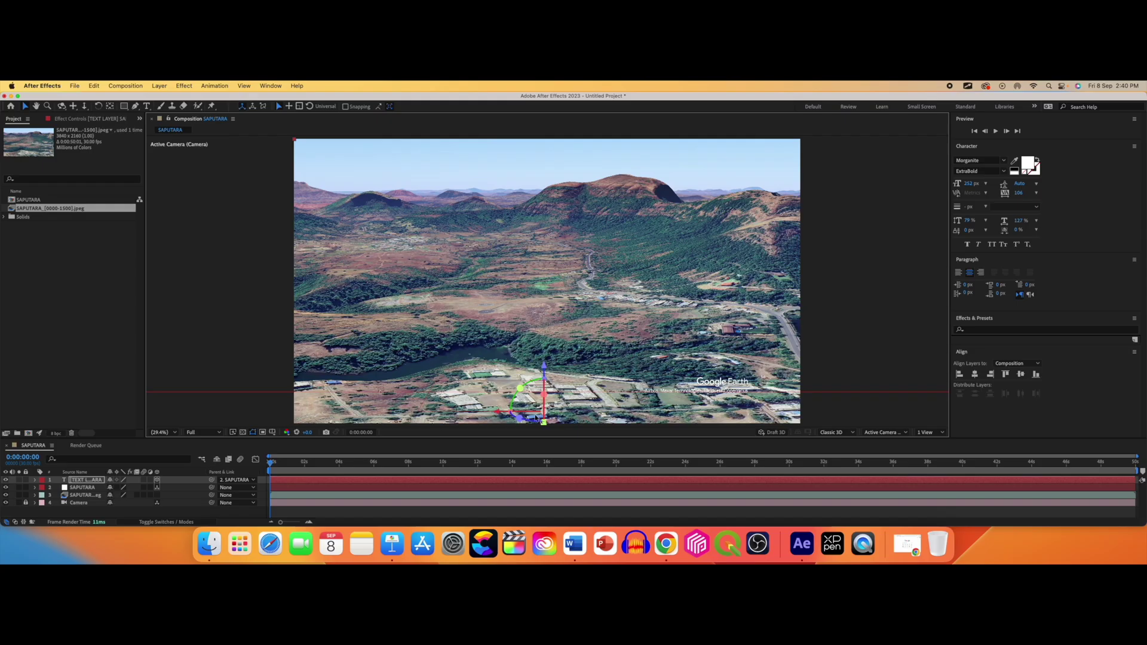
Raise the SAPUTARA text layer and rotate it 90° on X to stand upright
{"action": "key", "text": "s"}
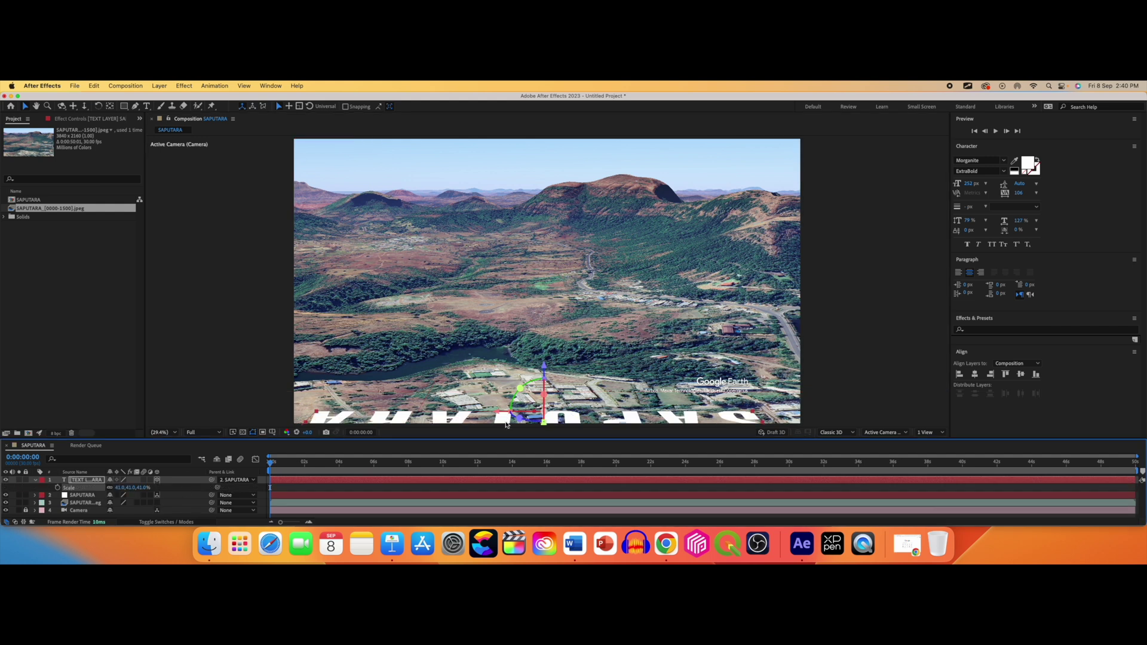
{"action": "left_click_drag", "start_coordinate": [528, 414], "coordinate": [543, 293]}
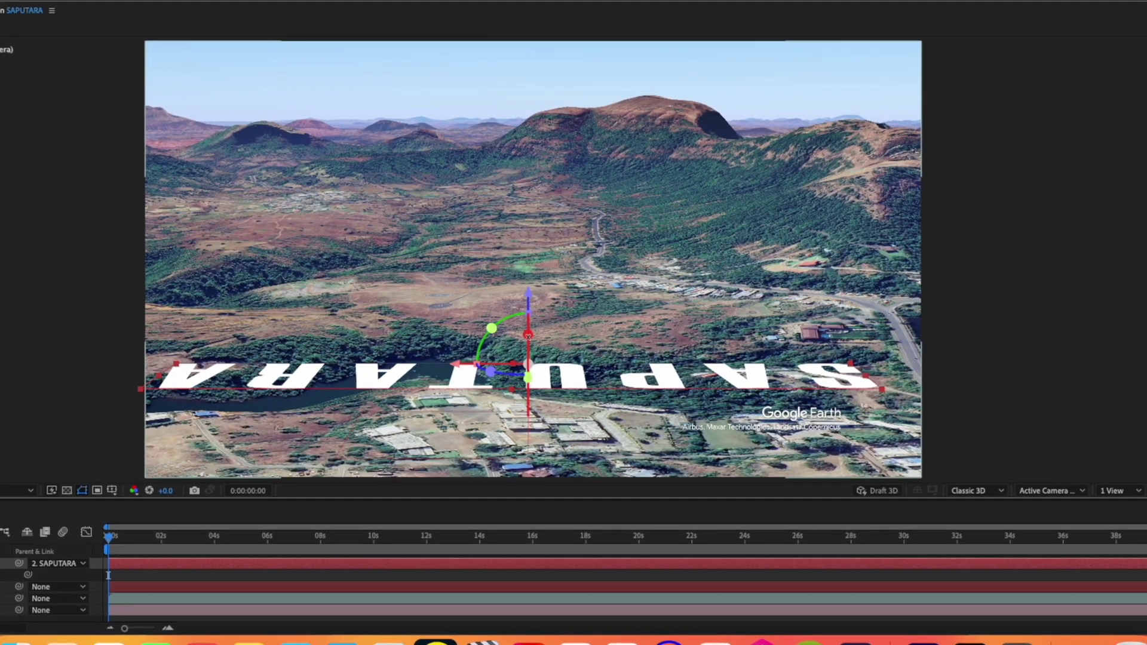
{"action": "left_click_drag", "start_coordinate": [530, 334], "coordinate": [527, 314]}
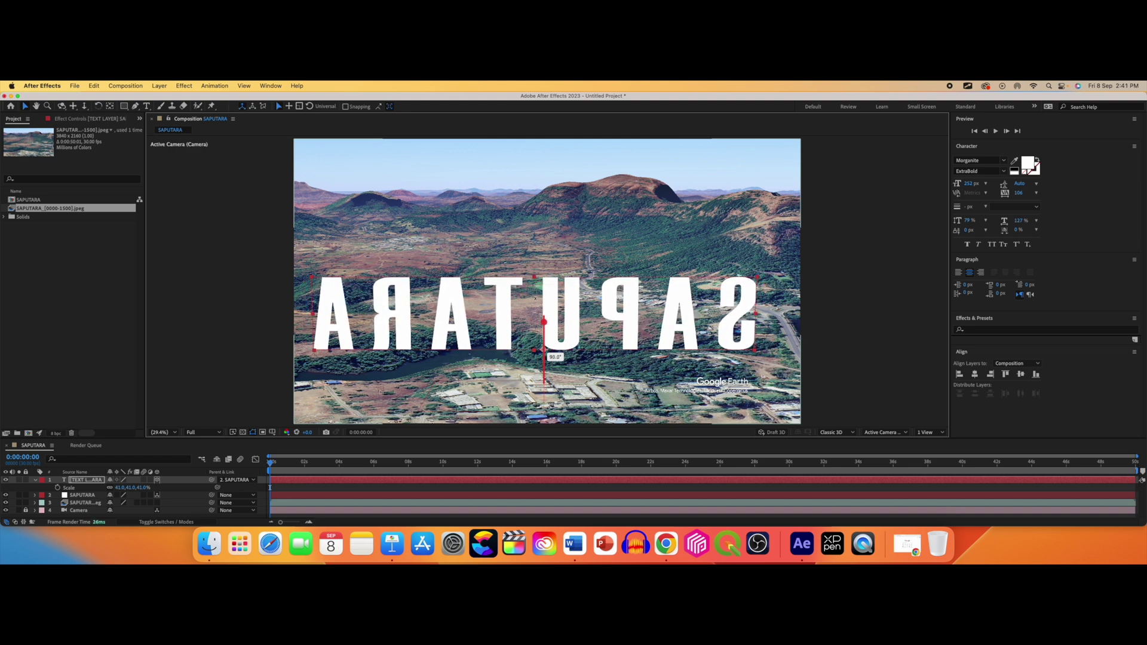
{"action": "left_click_drag", "start_coordinate": [536, 298], "coordinate": [535, 298]}
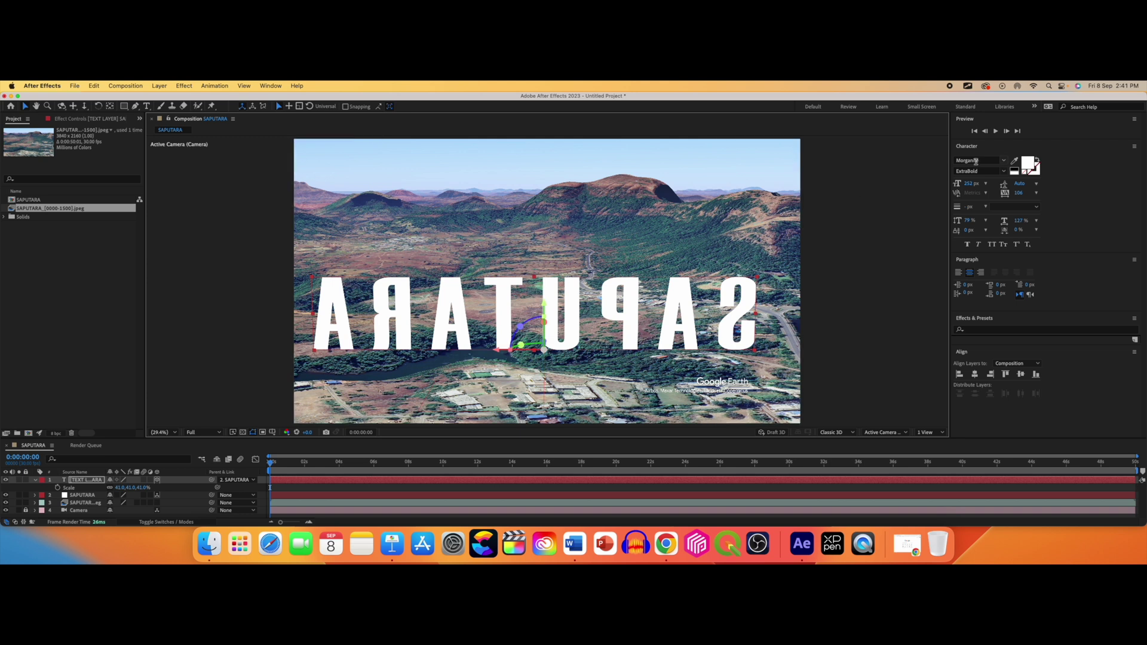
Give the SAPUTARA title the Light font weight
{"action": "left_click", "coordinate": [977, 161]}
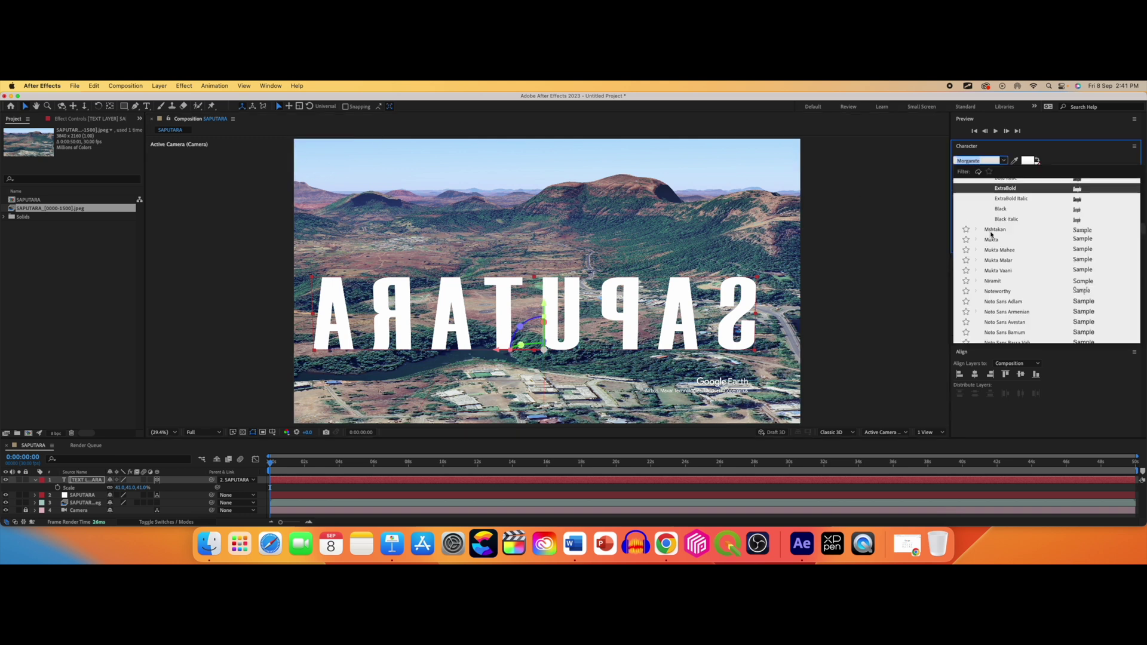
{"action": "scroll", "coordinate": [993, 236], "scroll_direction": "up", "scroll_amount": 5}
{"action": "left_click", "coordinate": [996, 235]}
Raise the title higher and turn it about Y so it reads correctly
{"action": "left_click_drag", "start_coordinate": [545, 308], "coordinate": [549, 179]}
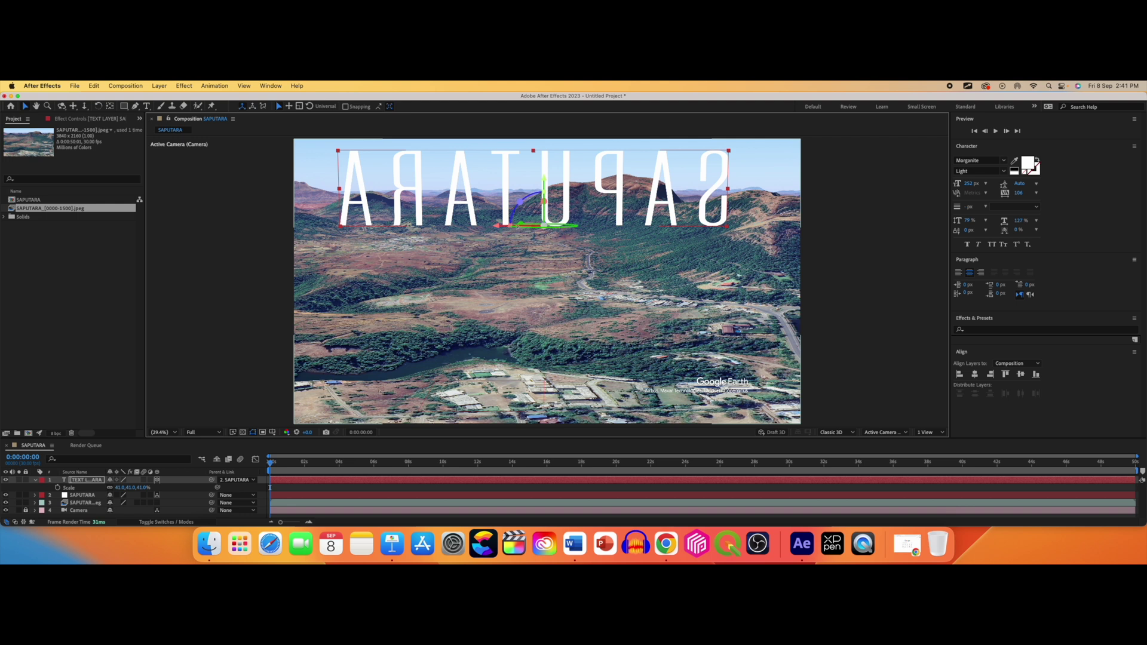
{"action": "left_click_drag", "start_coordinate": [518, 226], "coordinate": [546, 227]}
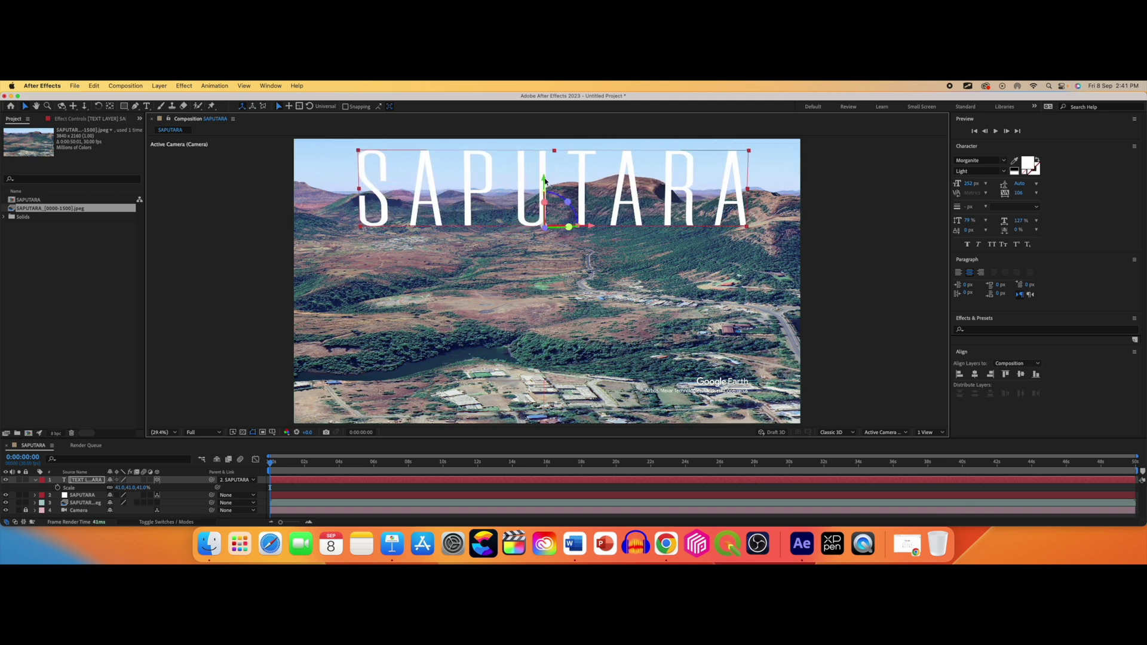
{"action": "left_click_drag", "start_coordinate": [544, 173], "coordinate": [544, 173]}
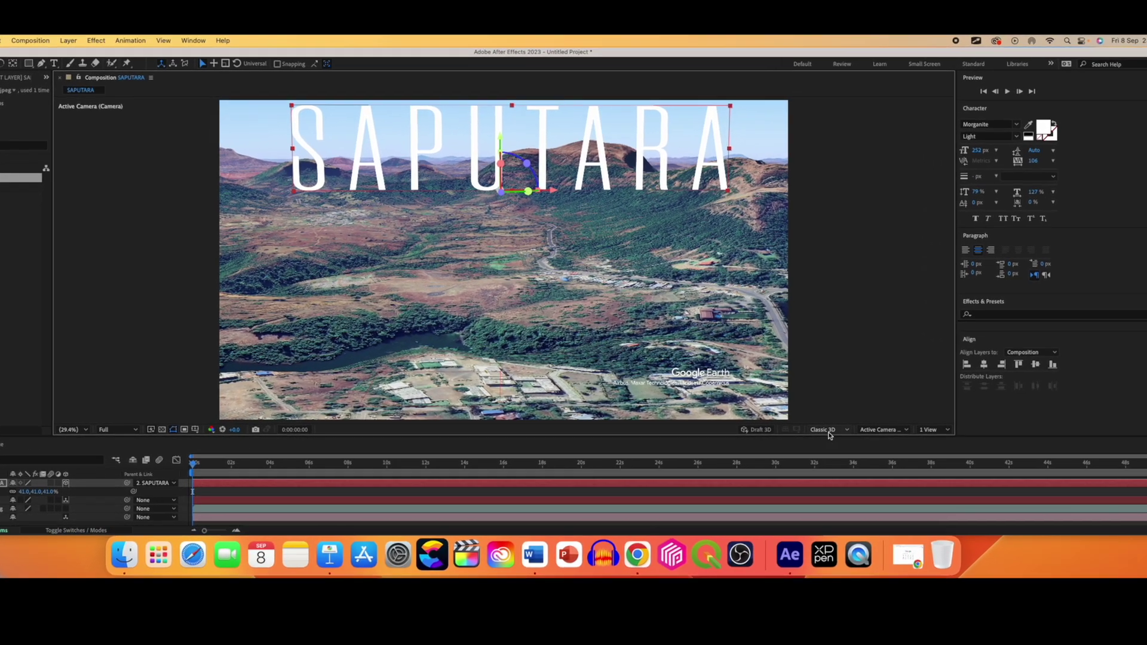
Switch the viewer's 3D renderer to Cinema 4D and enlarge the timeline
{"action": "left_click", "coordinate": [830, 431]}
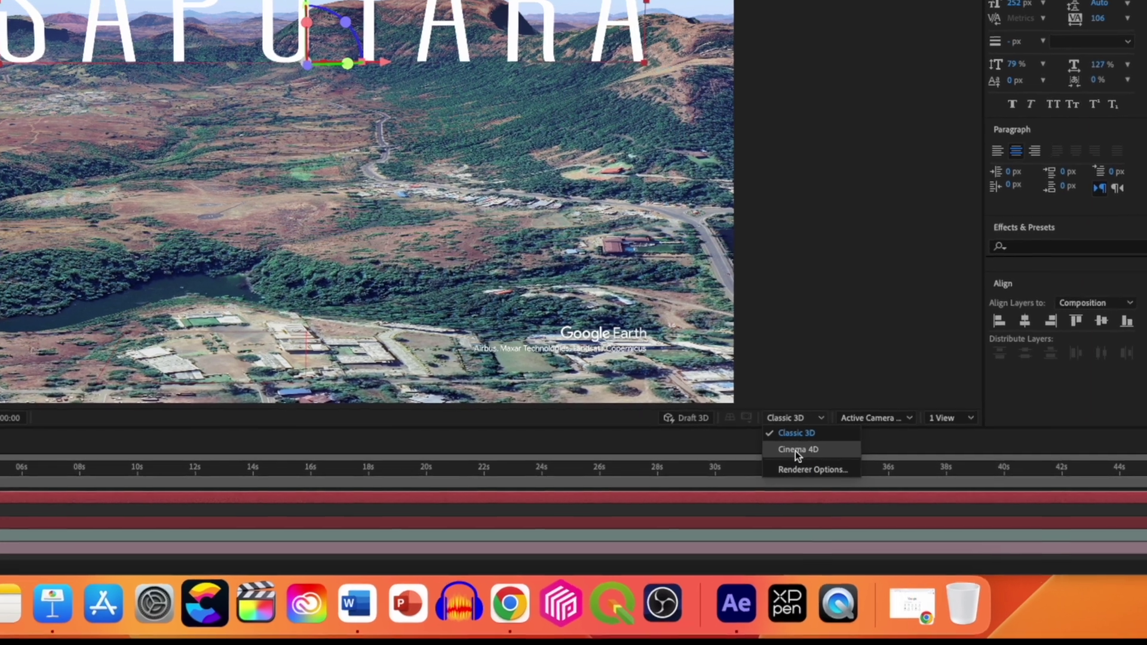
{"action": "left_click", "coordinate": [801, 450]}
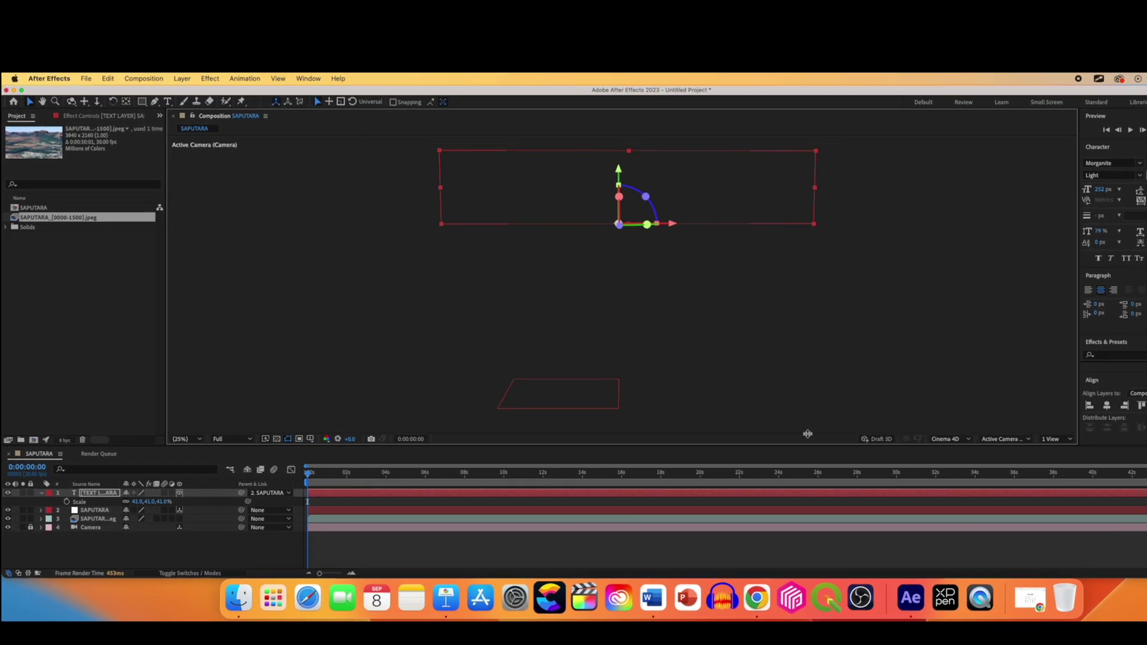
{"action": "left_click_drag", "start_coordinate": [751, 449], "coordinate": [739, 374]}
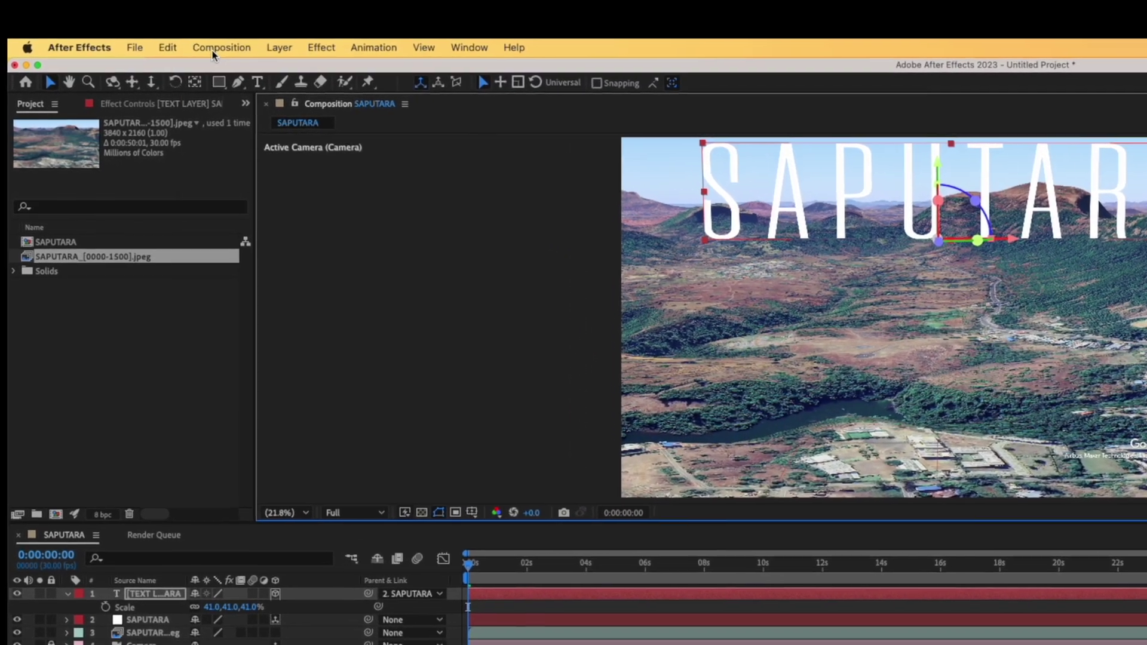
Set the 3D Renderer to Cinema 4D in Composition Settings and confirm
{"action": "left_click", "coordinate": [184, 62]}
{"action": "left_click", "coordinate": [244, 93]}
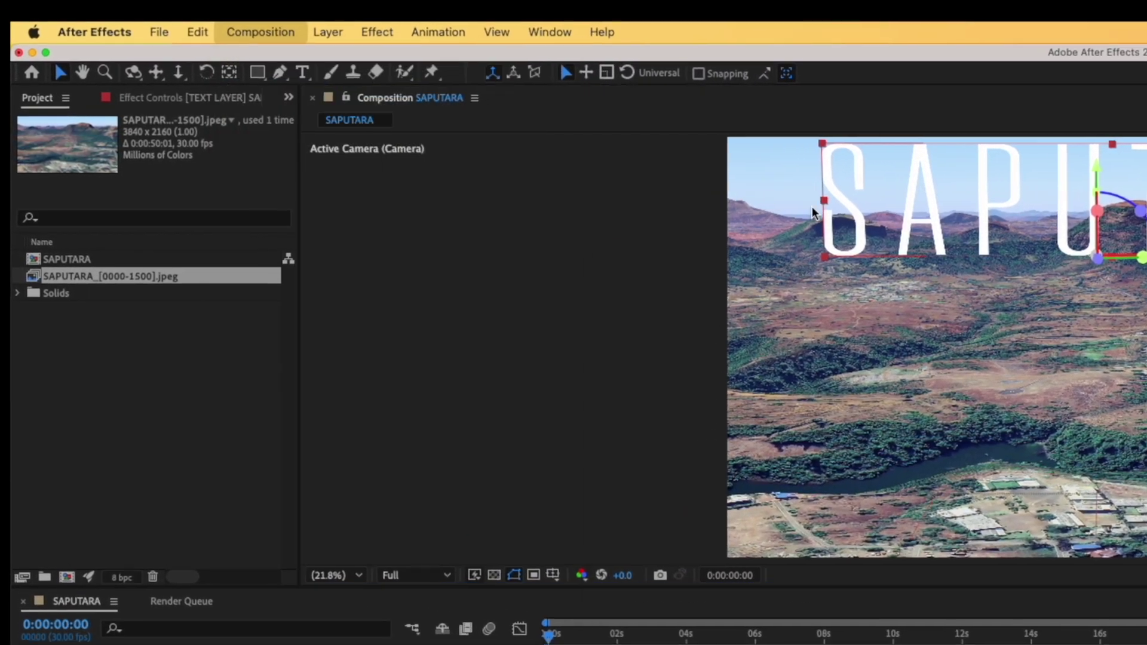
{"action": "left_click", "coordinate": [831, 332]}
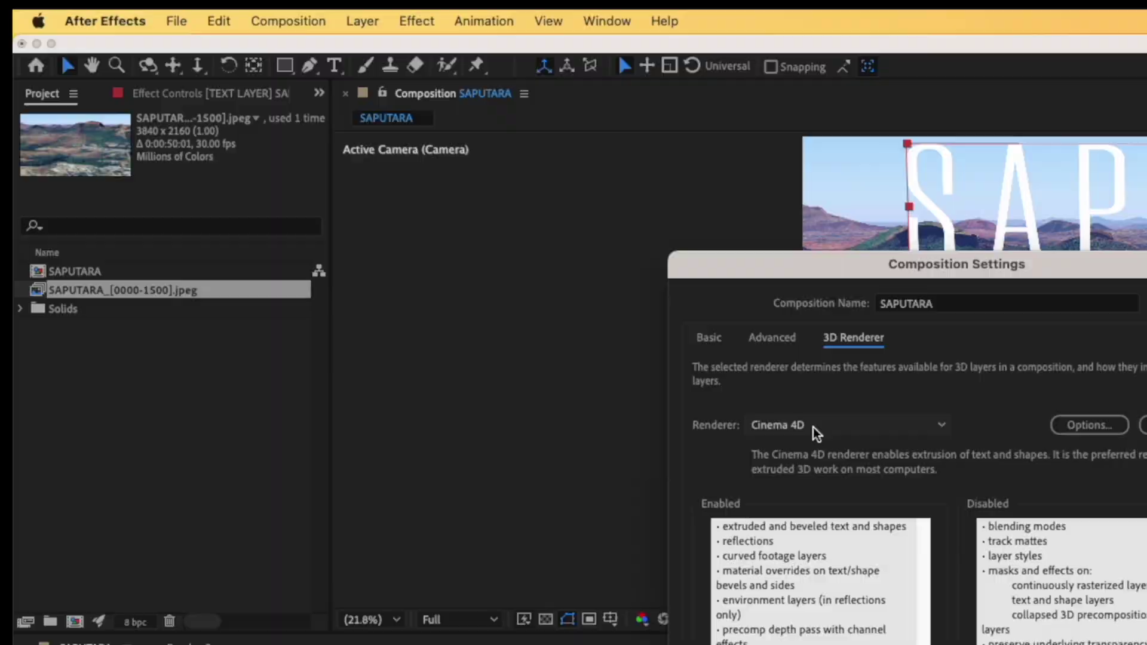
{"action": "left_click", "coordinate": [815, 428]}
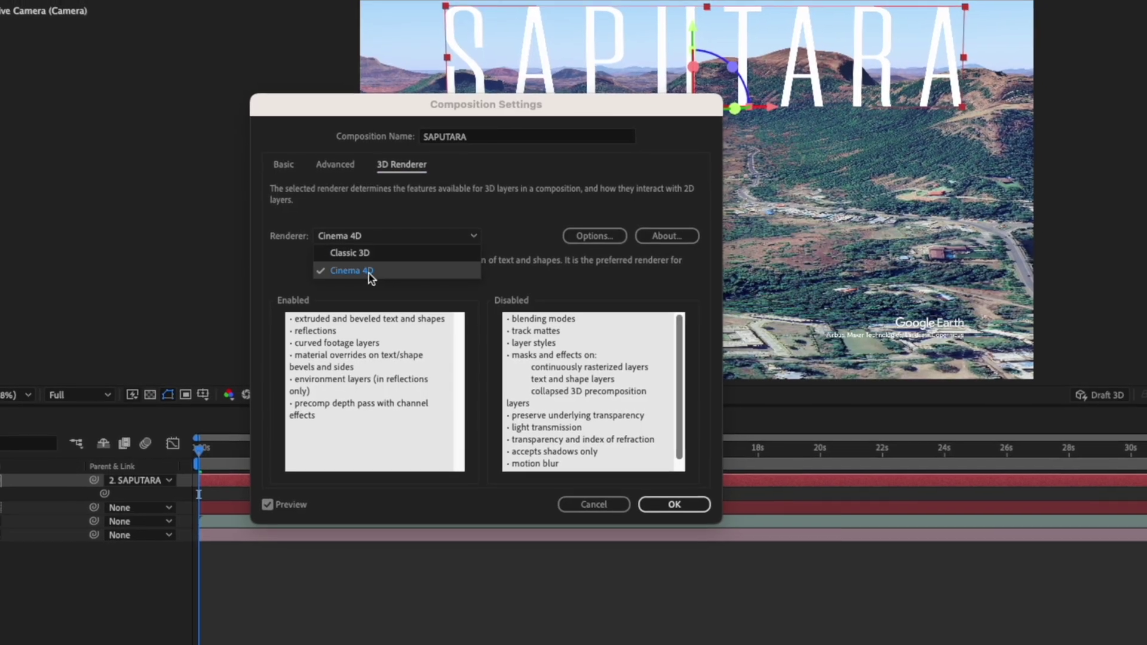
{"action": "left_click", "coordinate": [370, 272]}
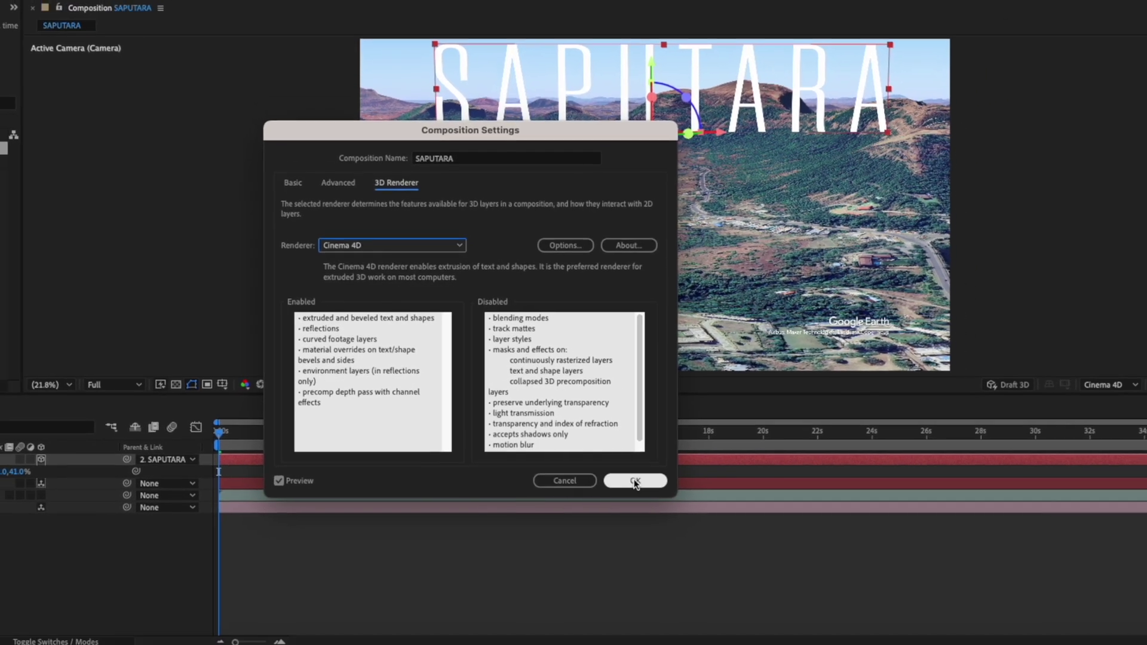
{"action": "left_click", "coordinate": [635, 481]}
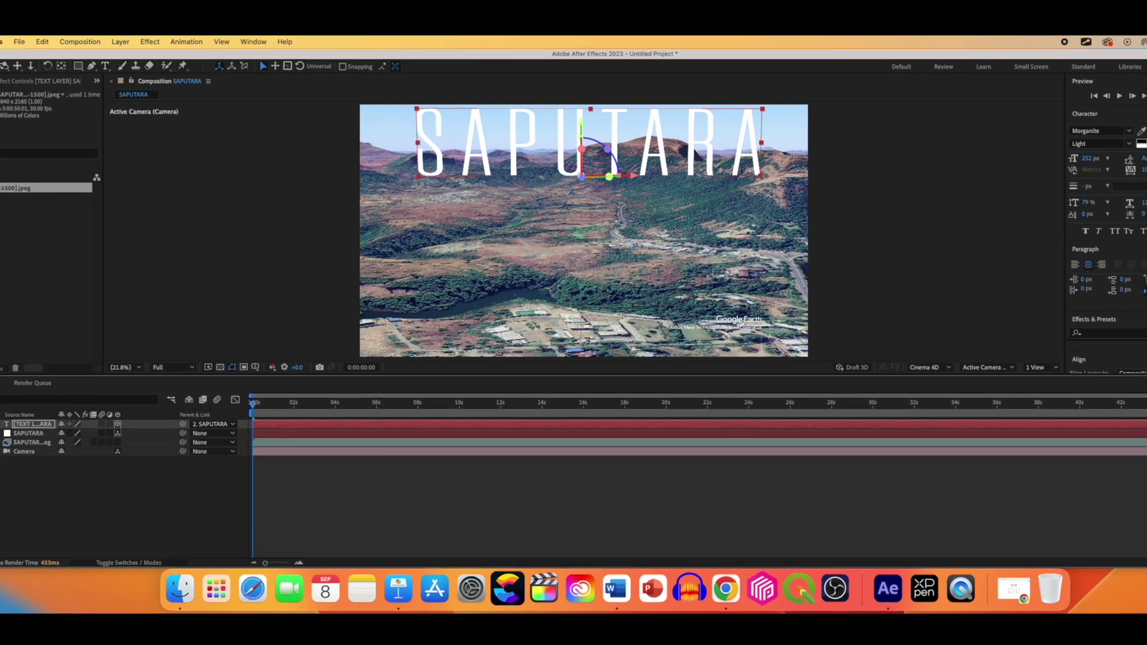
Set Extrusion Depth to 33 in the SAPUTARA text layer's Geometry Options
{"action": "left_click", "coordinate": [1, 435]}
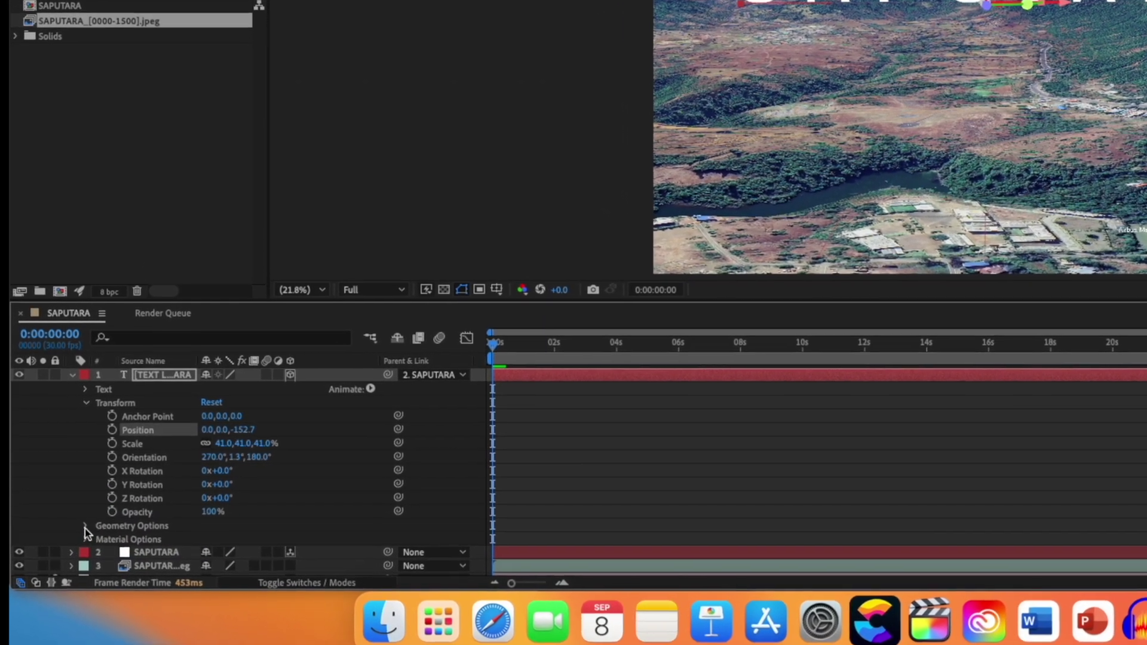
{"action": "left_click", "coordinate": [76, 518]}
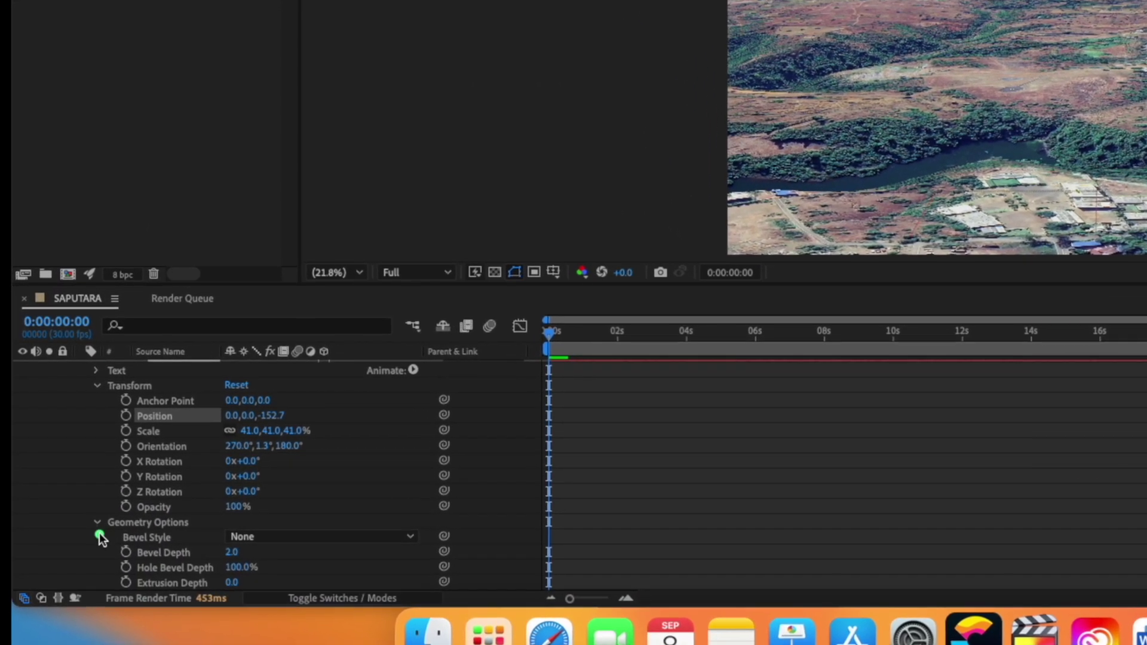
{"action": "left_click_drag", "start_coordinate": [177, 580], "coordinate": [406, 601]}
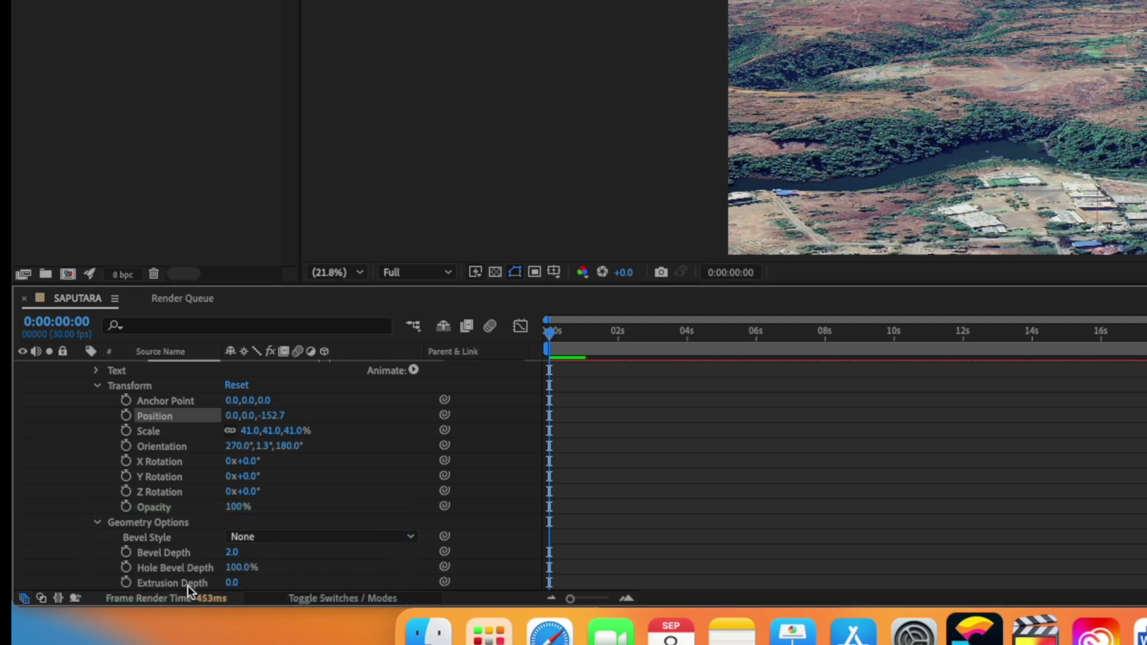
{"action": "left_click_drag", "start_coordinate": [229, 582], "coordinate": [264, 585]}
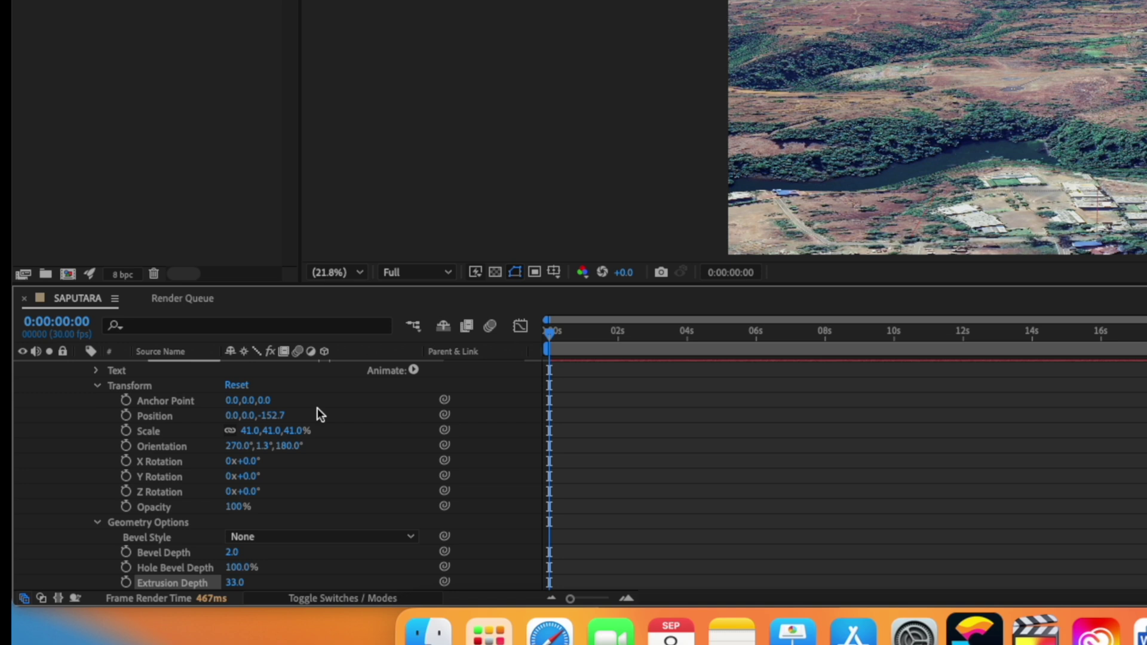
{"action": "scroll", "coordinate": [102, 448], "scroll_direction": "up", "scroll_amount": 1}
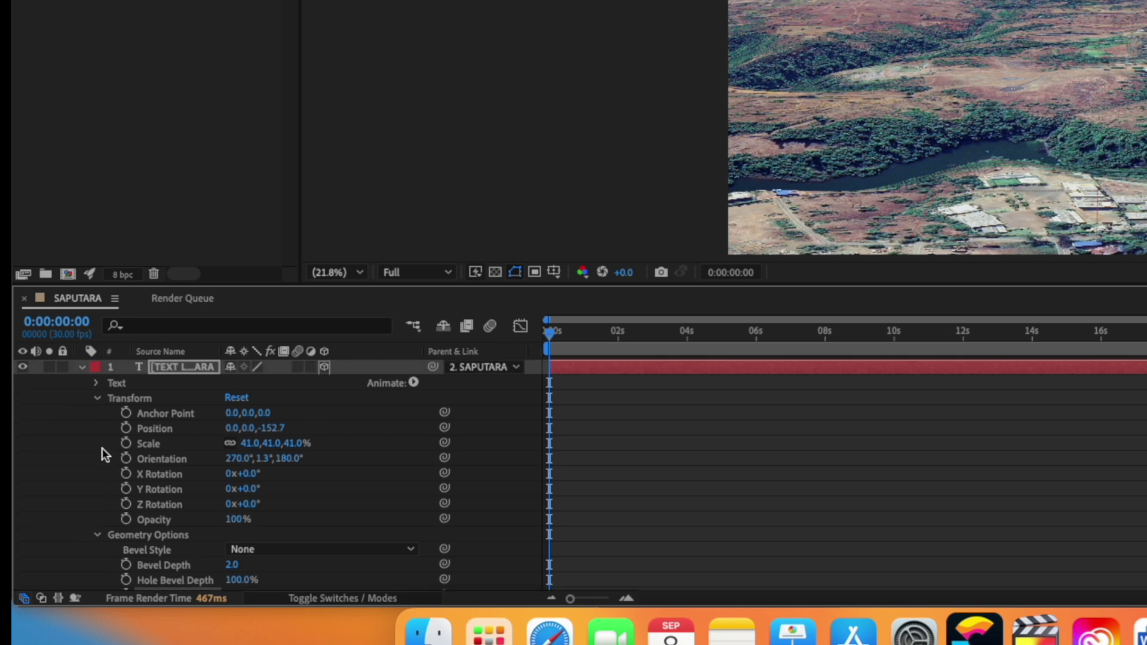
{"action": "left_click", "coordinate": [82, 368]}
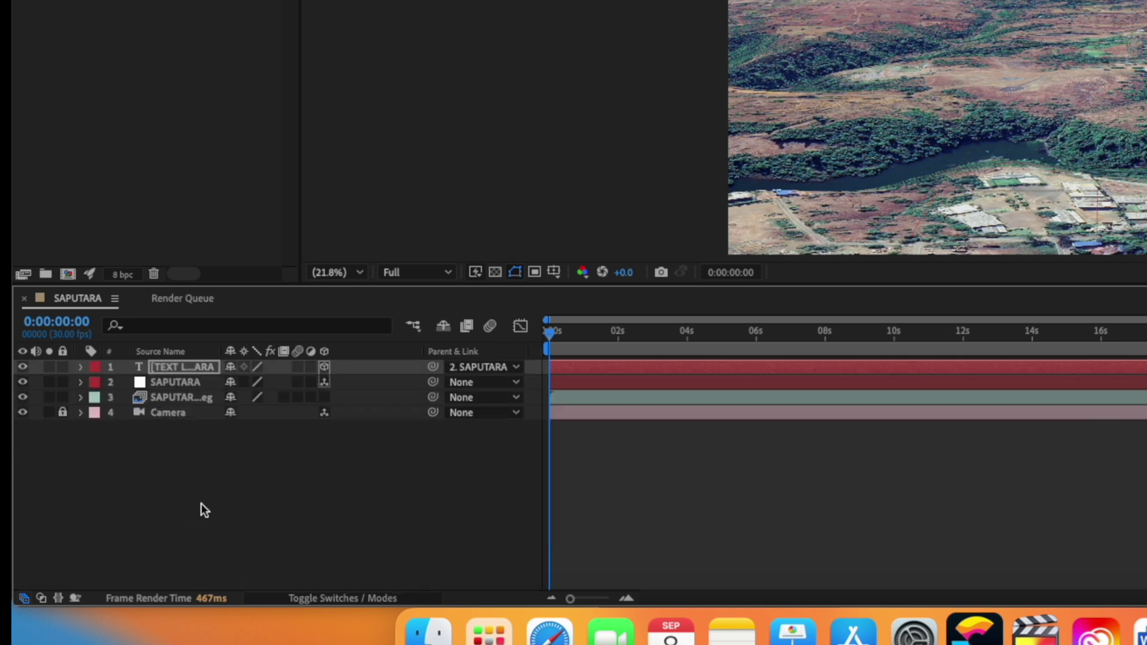
Create Ambient Light 1 with Intensity 60% as a new light layer
{"action": "right_click", "coordinate": [246, 452]}
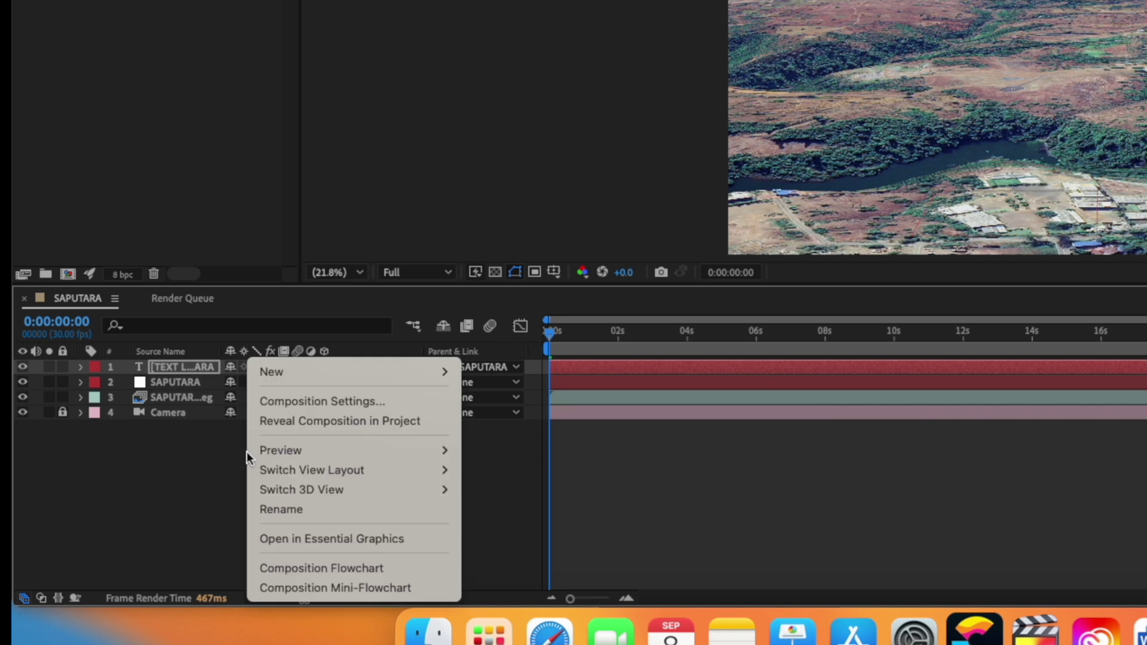
{"action": "mouse_move", "coordinate": [443, 374]}
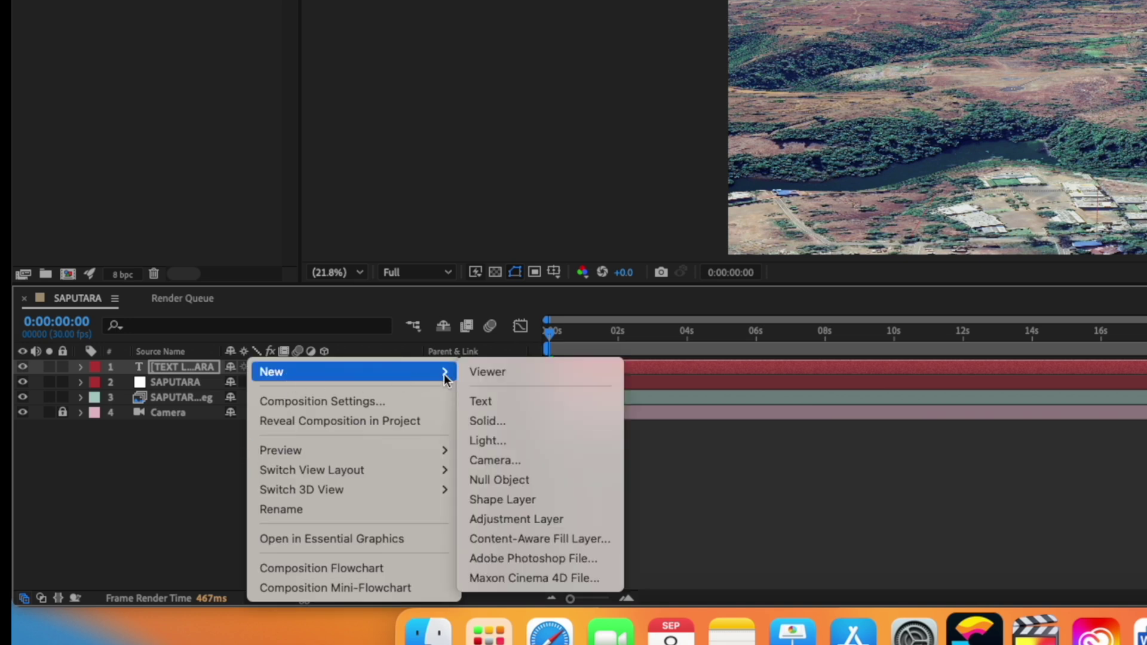
{"action": "left_click", "coordinate": [525, 442]}
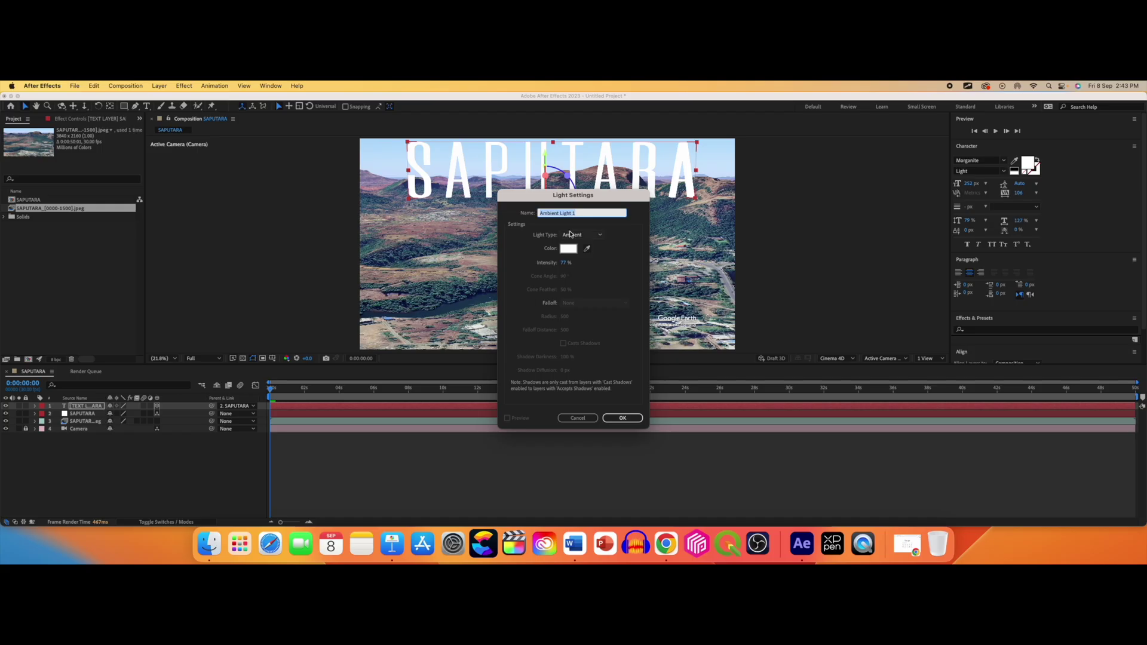
{"action": "left_click", "coordinate": [570, 234]}
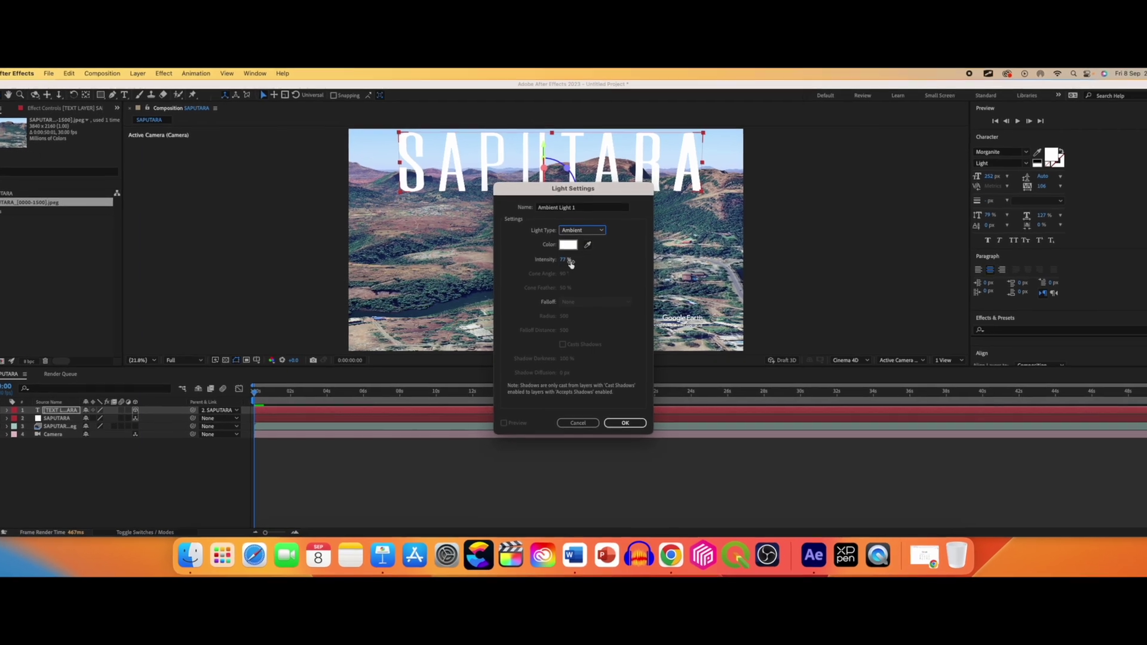
{"action": "left_click", "coordinate": [564, 261]}
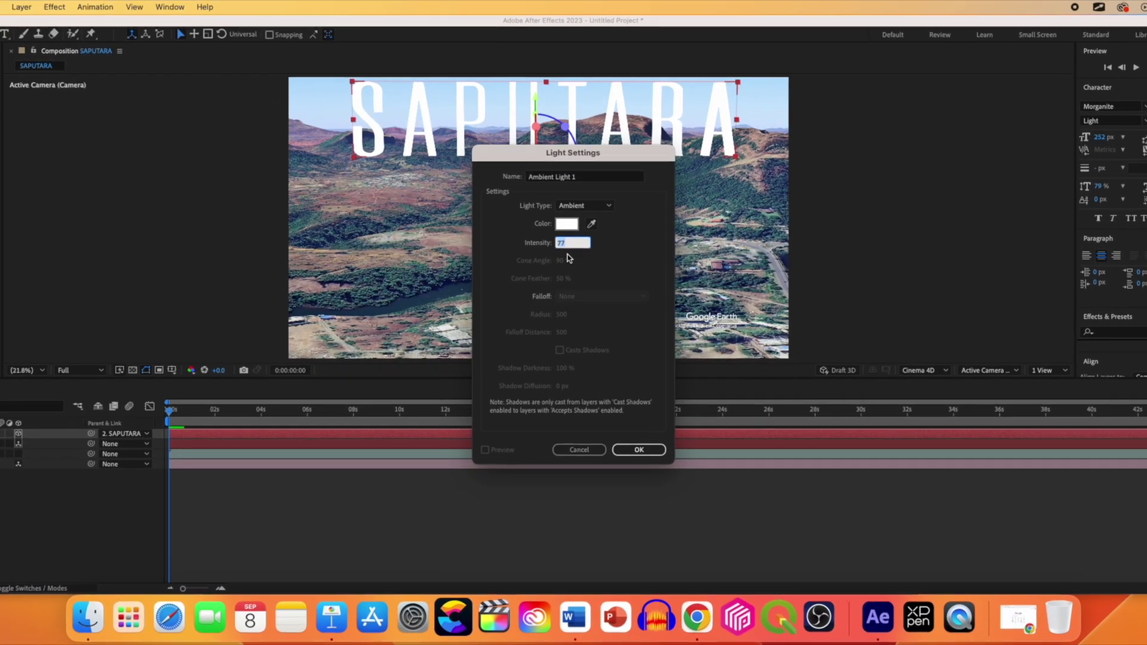
{"action": "type", "text": "60"}
{"action": "key", "text": "Return"}
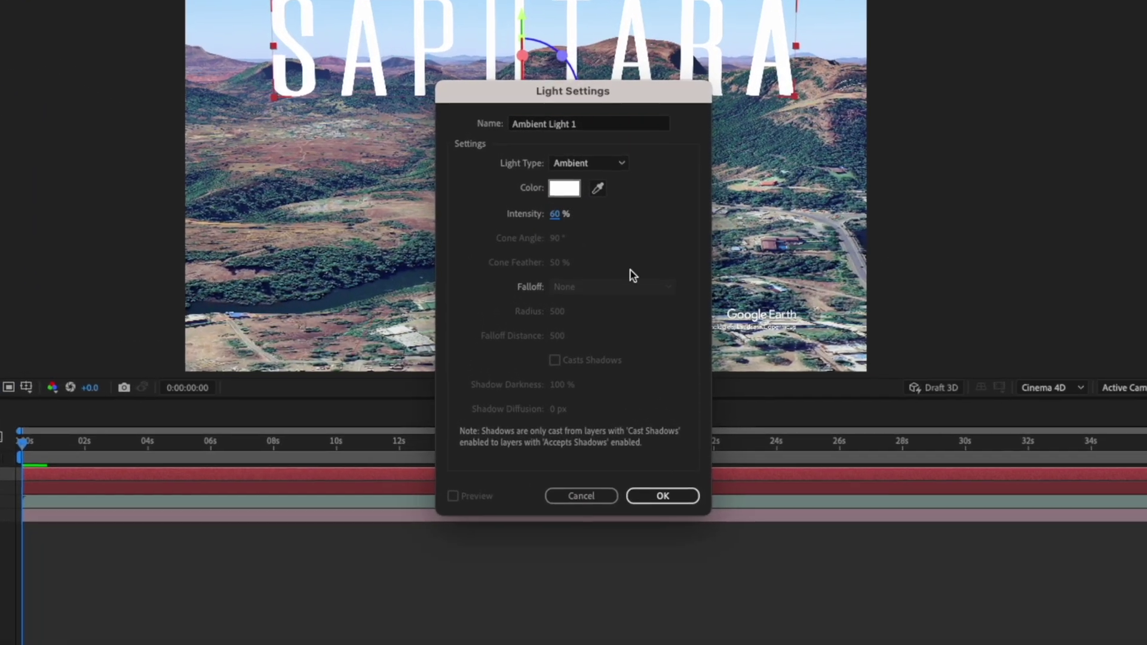
{"action": "left_click", "coordinate": [656, 484]}
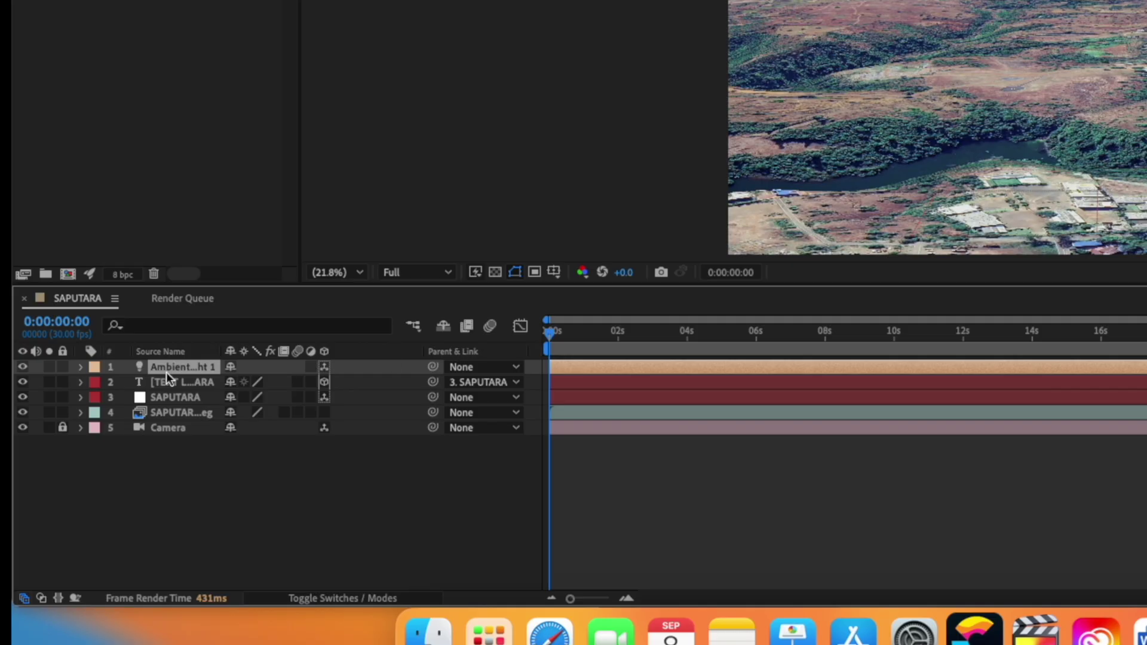
Create a new light layer of type Spot, named Spot Light 1
{"action": "right_click", "coordinate": [111, 403]}
{"action": "mouse_move", "coordinate": [135, 408]}
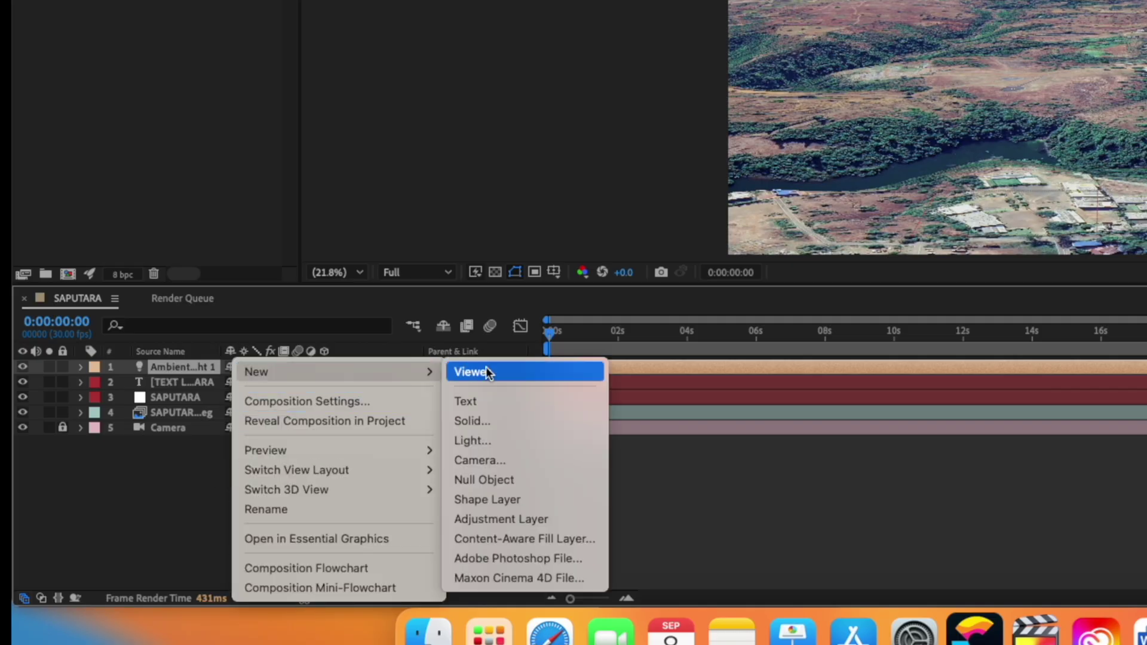
{"action": "left_click", "coordinate": [503, 442]}
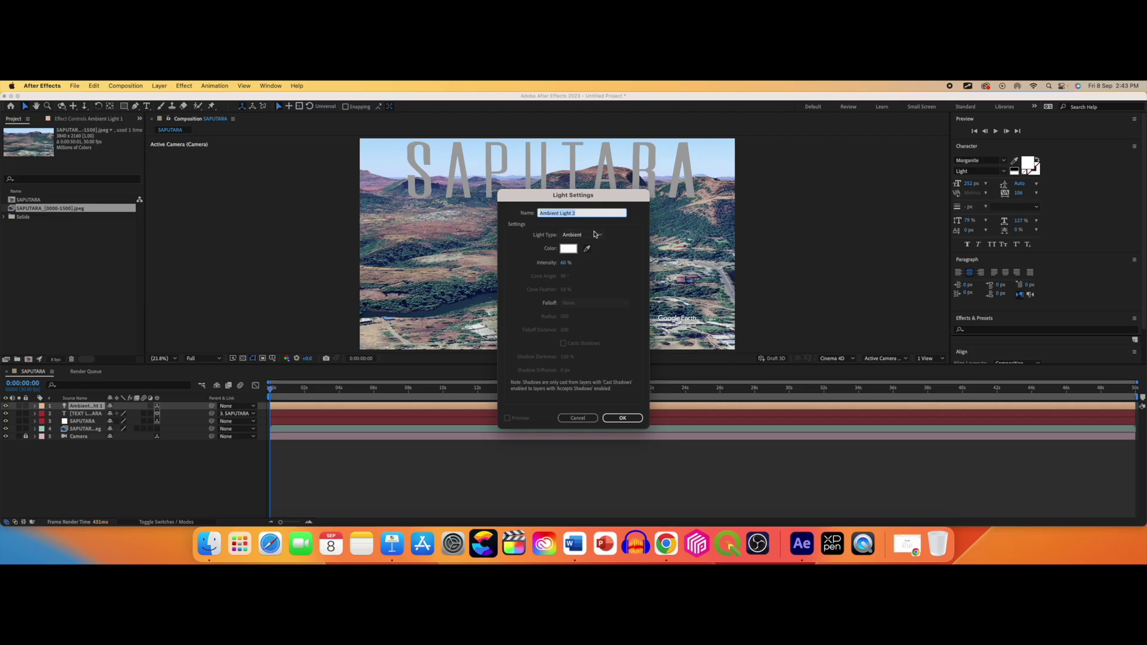
{"action": "left_click", "coordinate": [594, 234]}
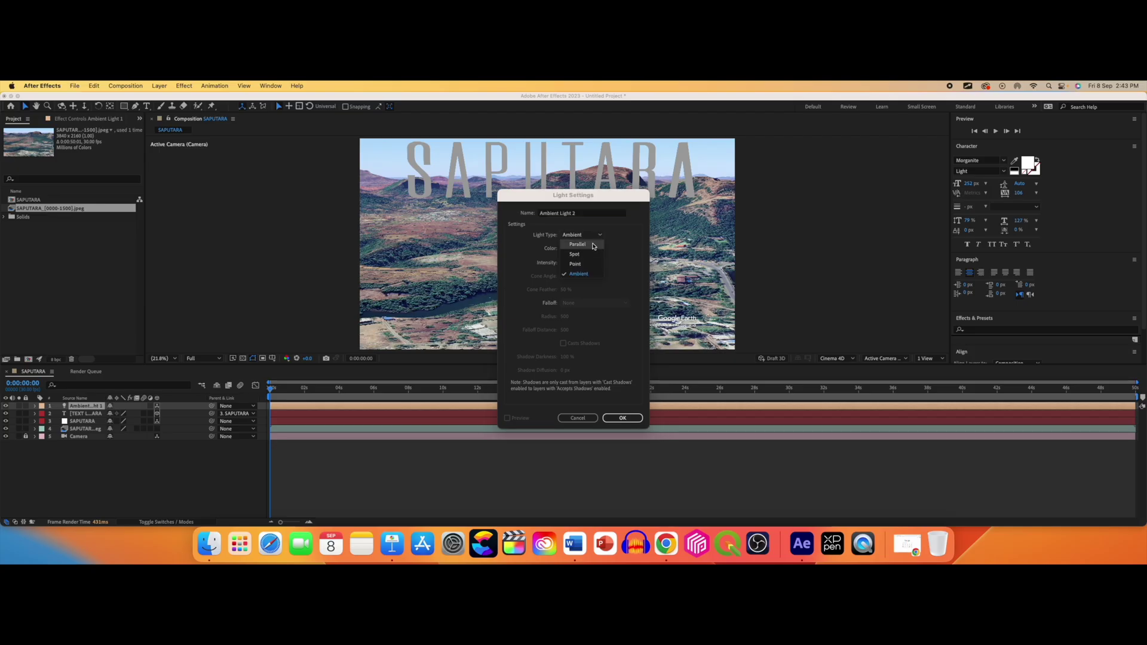
{"action": "left_click", "coordinate": [589, 262]}
{"action": "left_click", "coordinate": [566, 263]}
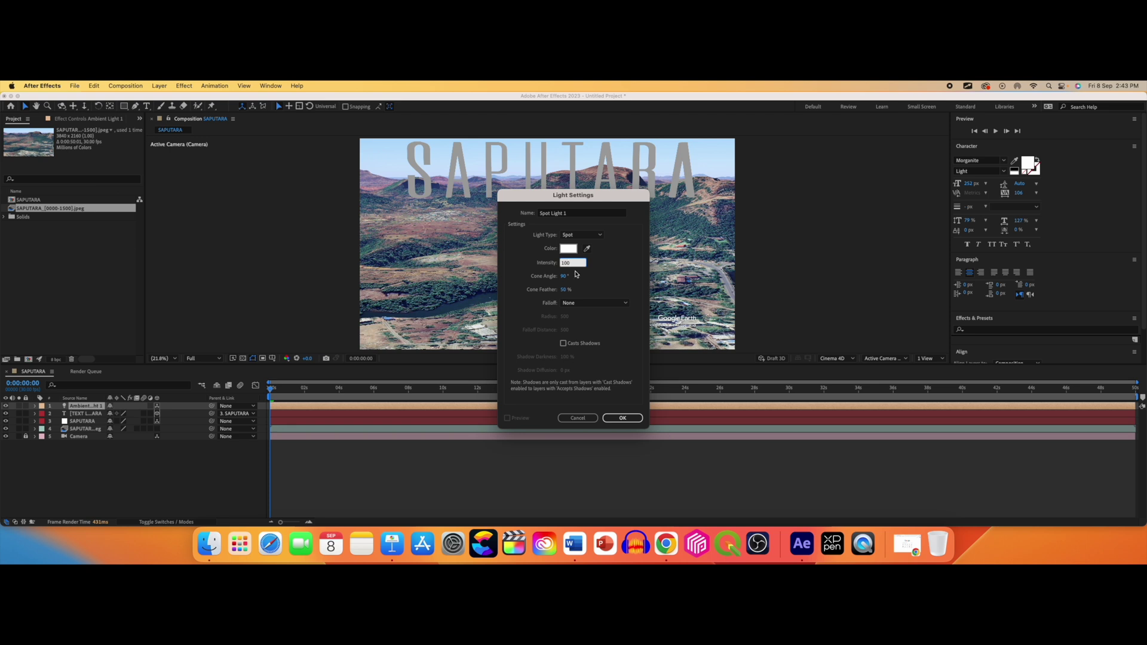
{"action": "key", "text": "Return"}
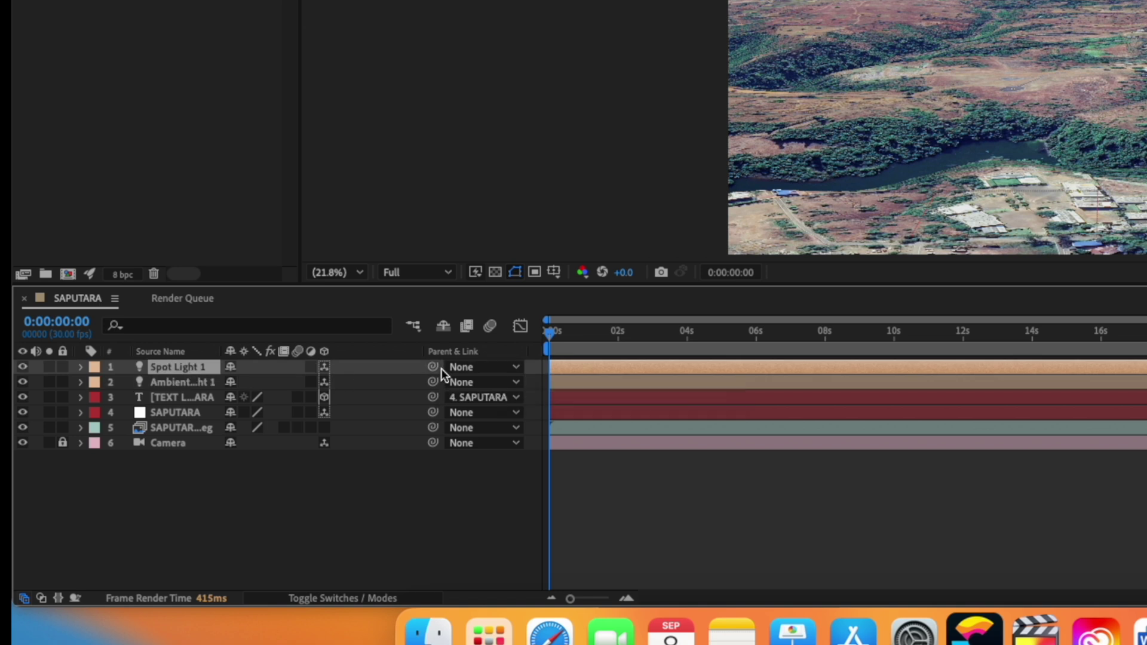
Parent Spot Light 1 to the text layer and move the playhead to about 6 seconds
{"action": "left_click_drag", "start_coordinate": [433, 370], "coordinate": [167, 398]}
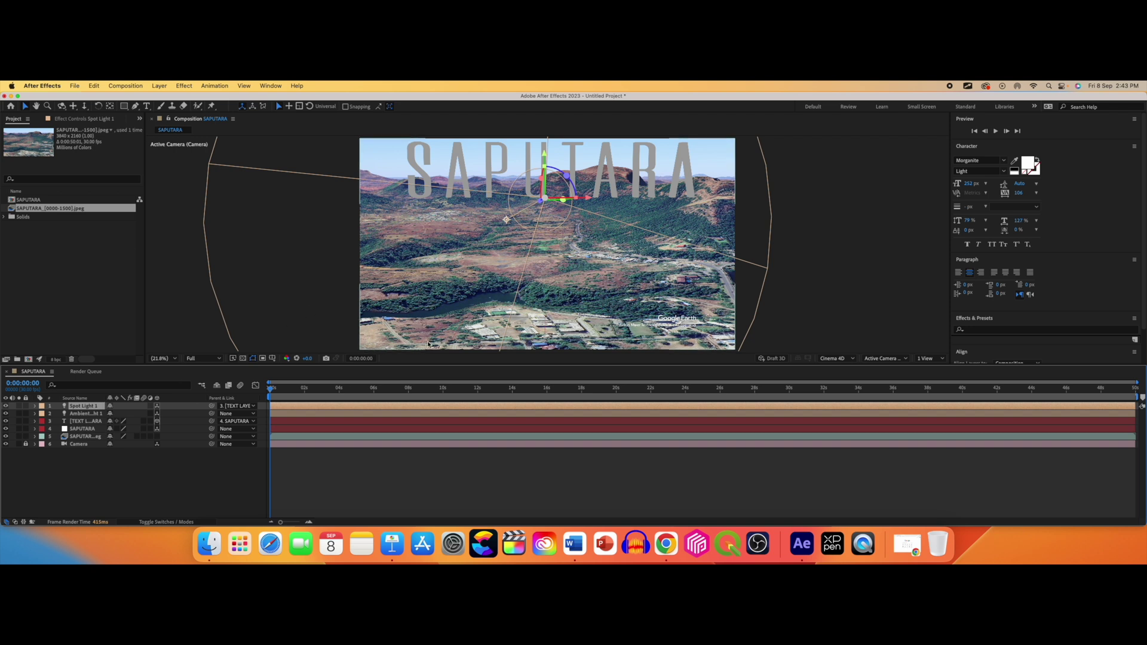
{"action": "left_click_drag", "start_coordinate": [272, 391], "coordinate": [405, 391]}
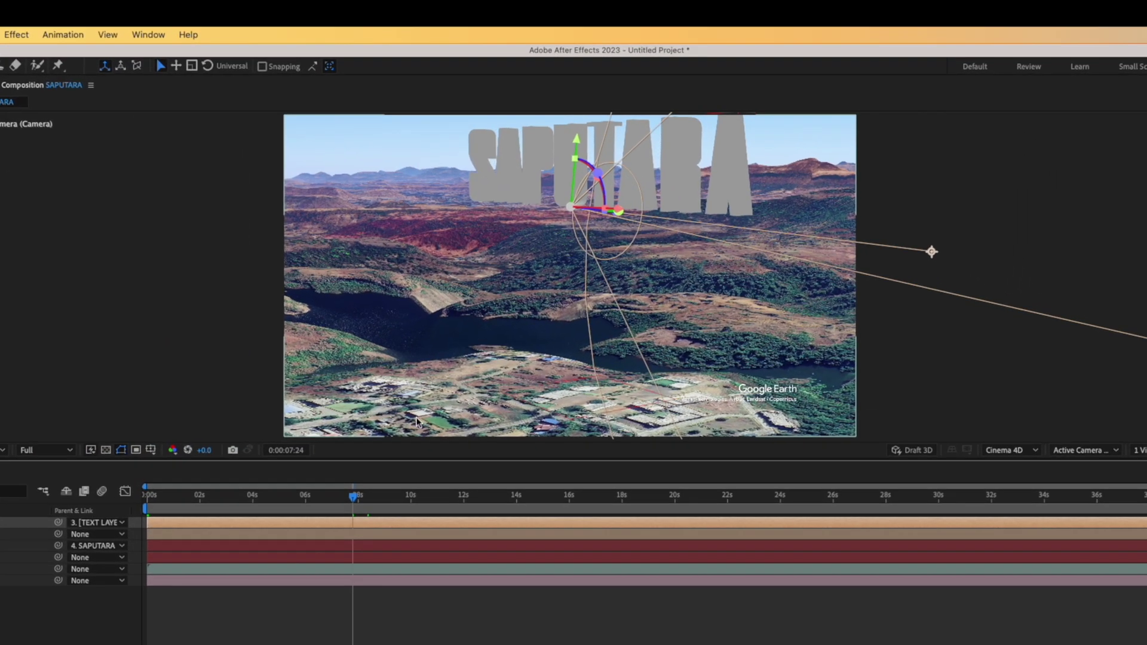
{"action": "left_click_drag", "start_coordinate": [355, 501], "coordinate": [261, 504]}
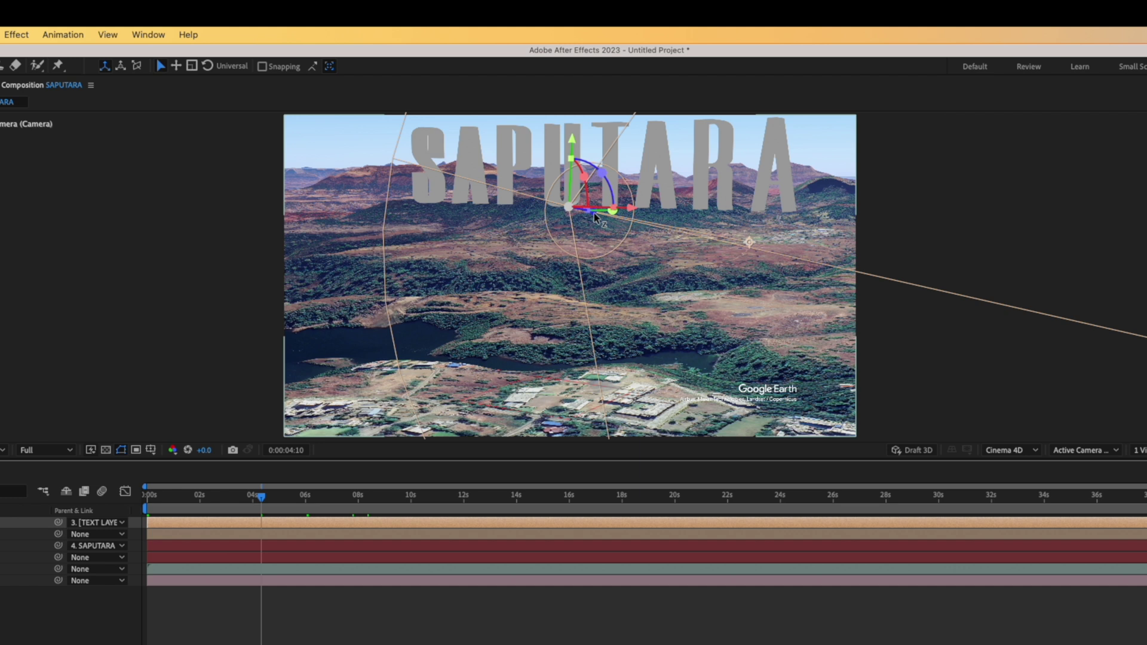
Position Spot Light 1 up and to the left of the SAPUTARA text
{"action": "left_click_drag", "start_coordinate": [595, 217], "coordinate": [275, 231]}
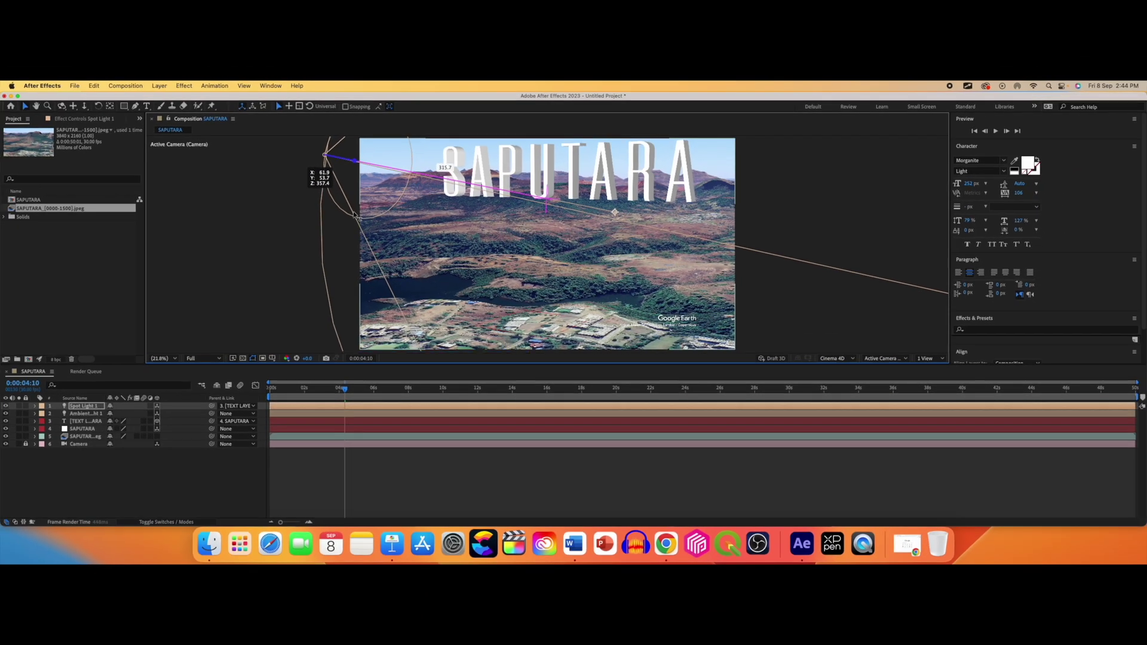
{"action": "left_click_drag", "start_coordinate": [354, 214], "coordinate": [354, 218]}
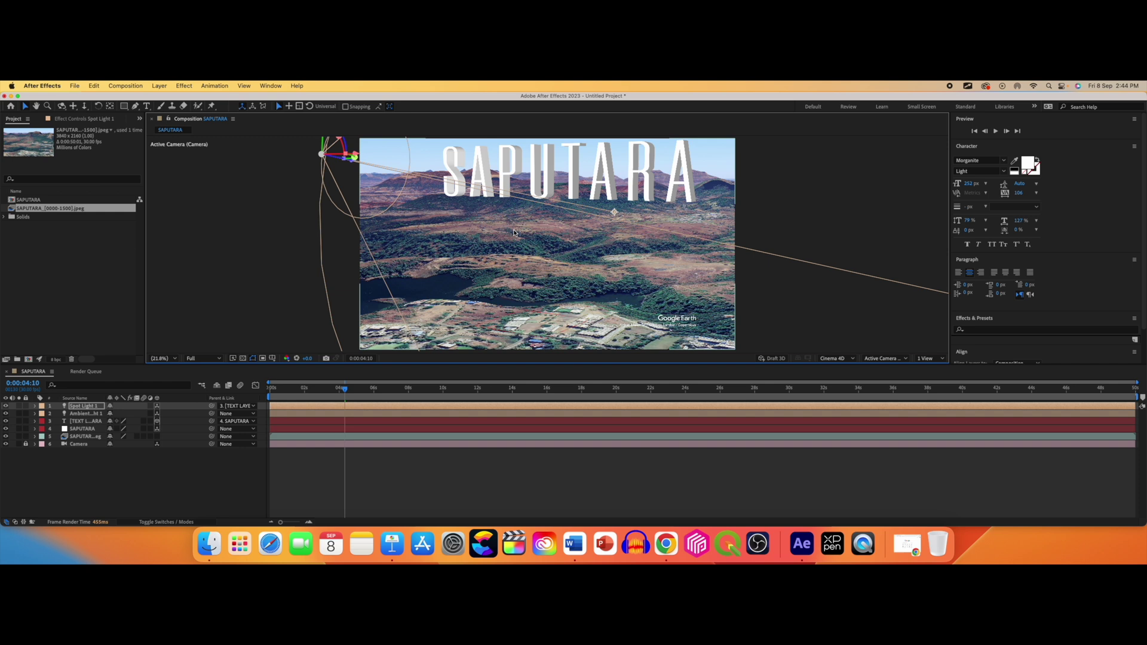
{"action": "left_click_drag", "start_coordinate": [512, 232], "coordinate": [514, 330]}
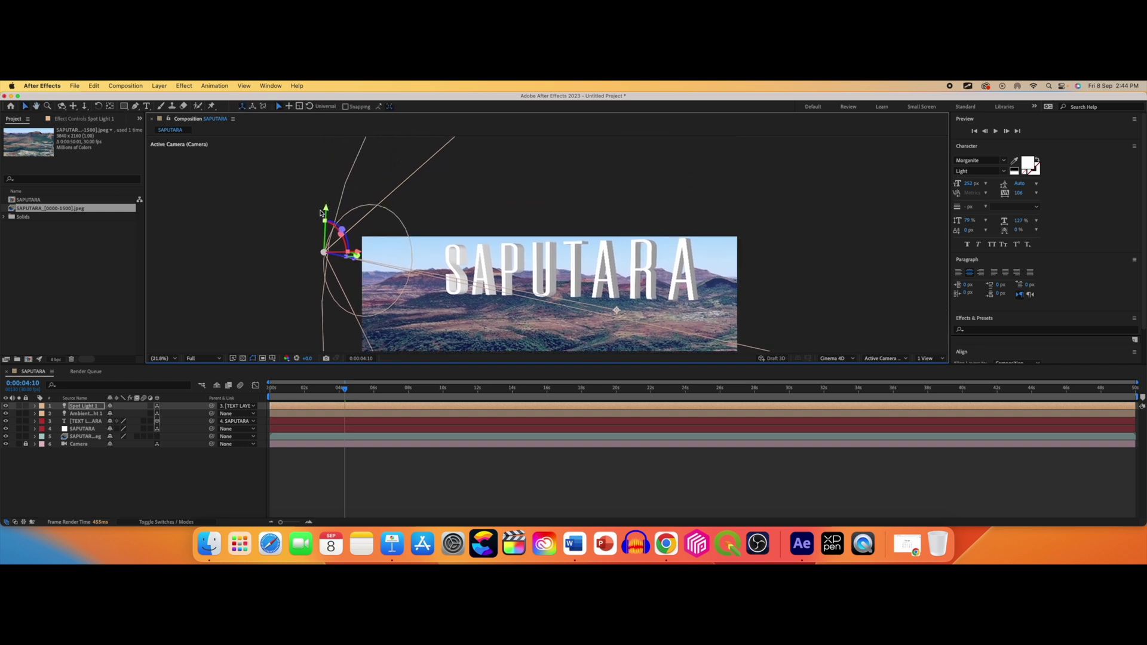
Raise and tilt Spot Light 1 to aim down at the letters, then expand the SAPUTARA layer
{"action": "left_click_drag", "start_coordinate": [328, 211], "coordinate": [337, 153]}
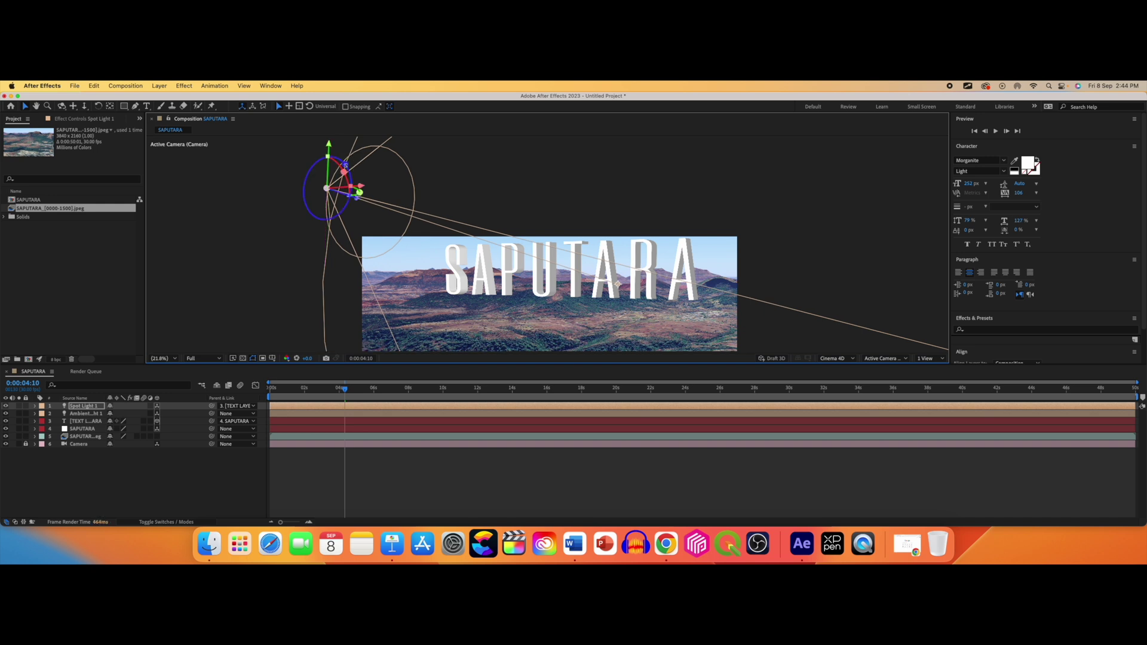
{"action": "left_click", "coordinate": [345, 174]}
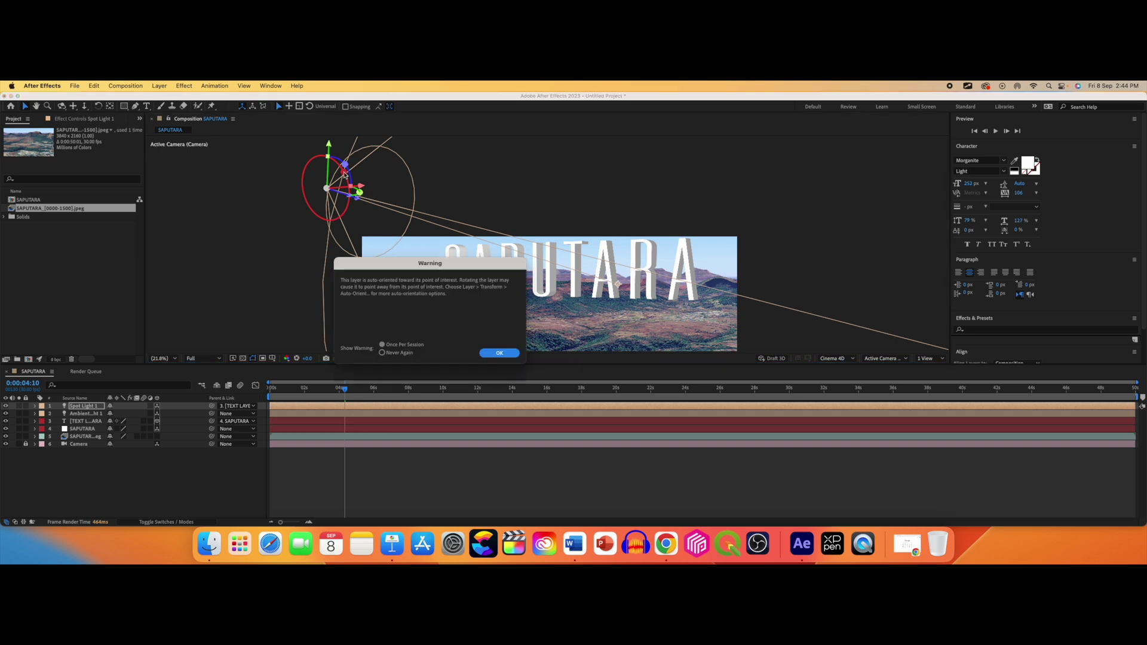
{"action": "left_click", "coordinate": [488, 354]}
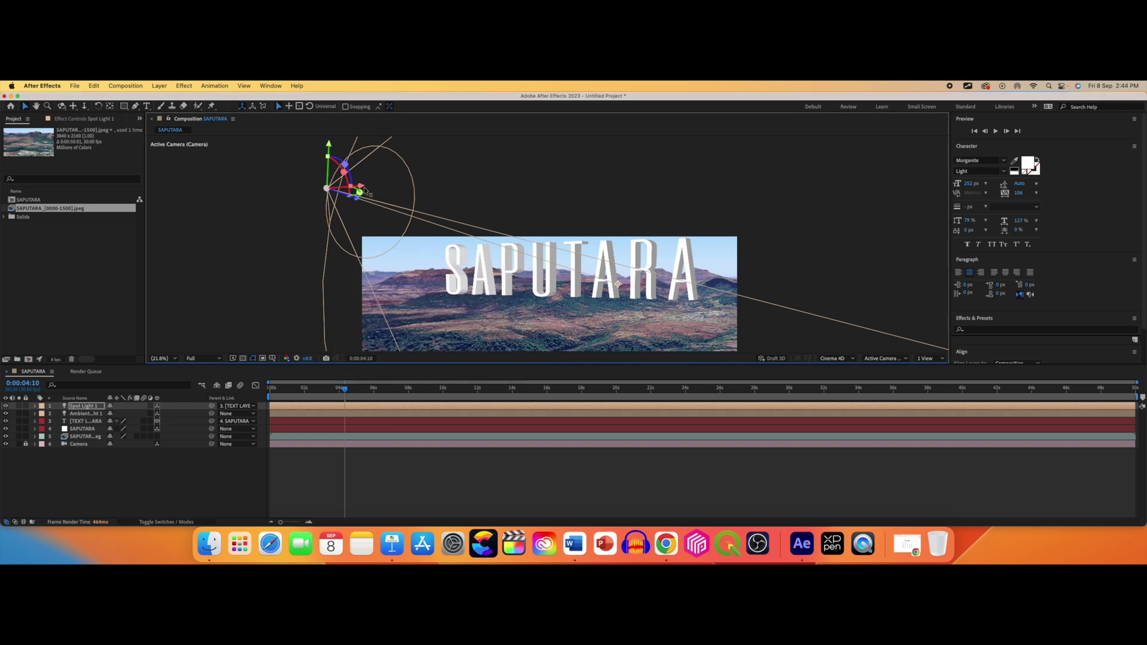
{"action": "left_click_drag", "start_coordinate": [345, 174], "coordinate": [338, 139]}
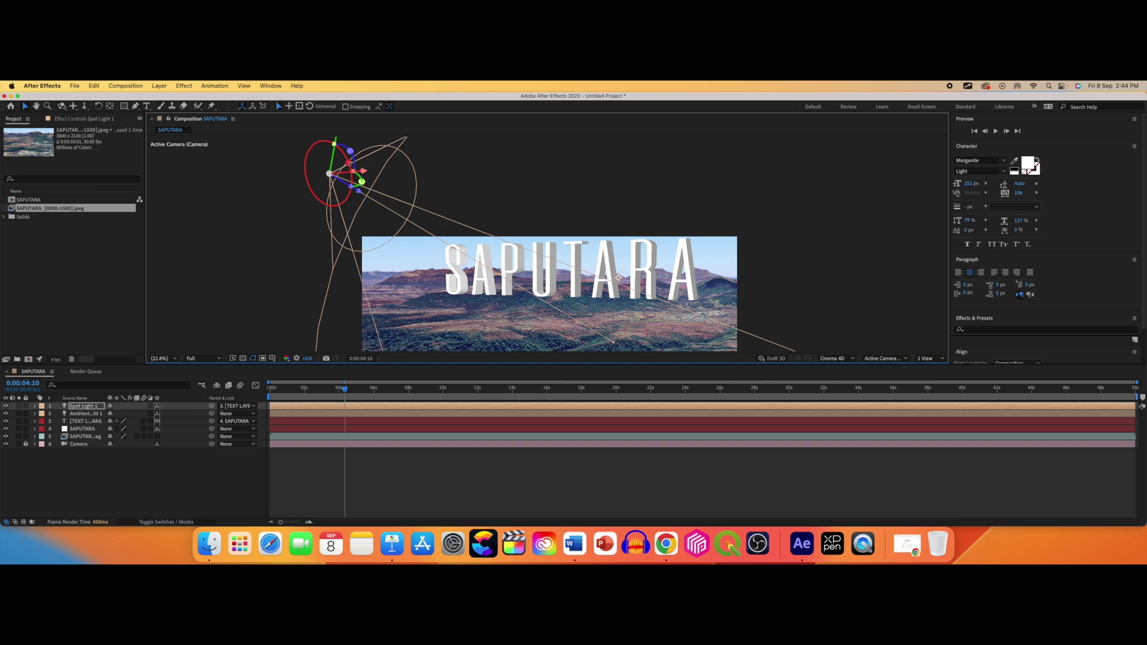
{"action": "left_click", "coordinate": [78, 422]}
{"action": "left_click", "coordinate": [34, 422]}
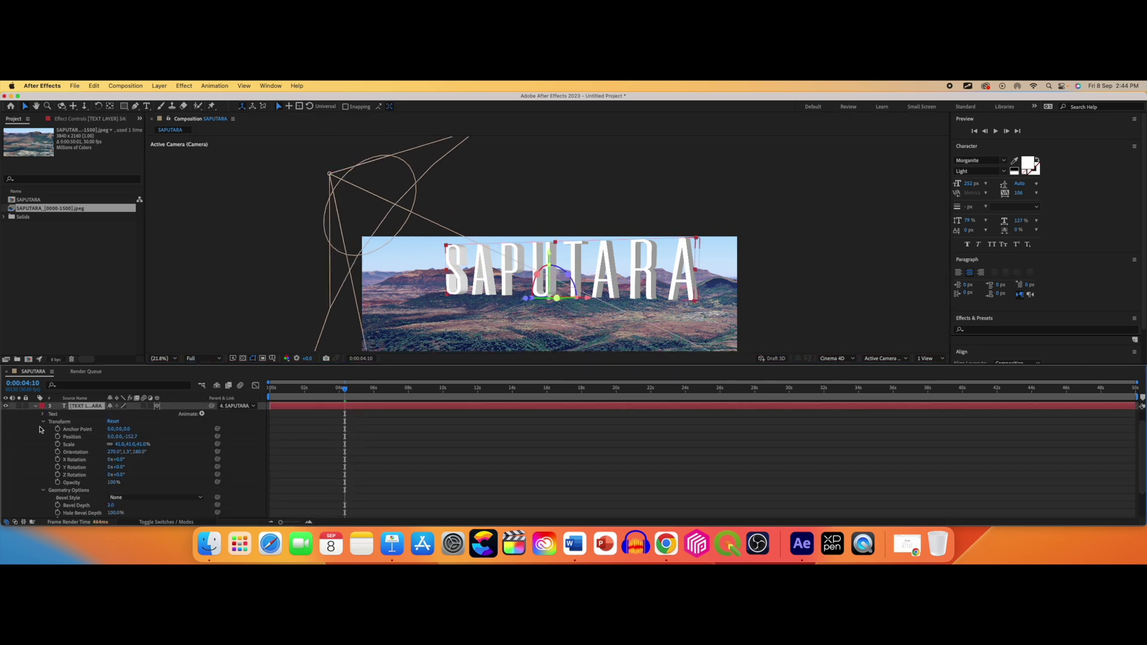
Apply Concave bevel style with Bevel Depth 4.0 and raise Extrusion Depth to 41
{"action": "left_click", "coordinate": [109, 506]}
{"action": "left_click", "coordinate": [136, 499]}
{"action": "left_click", "coordinate": [135, 513]}
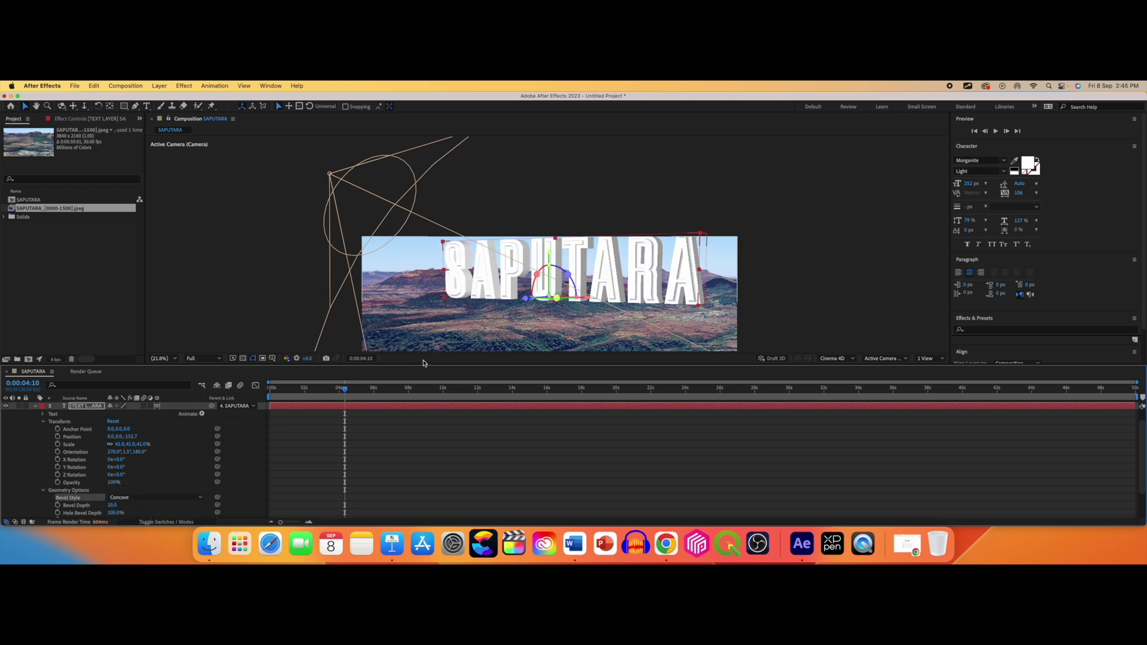
{"action": "left_click", "coordinate": [111, 506]}
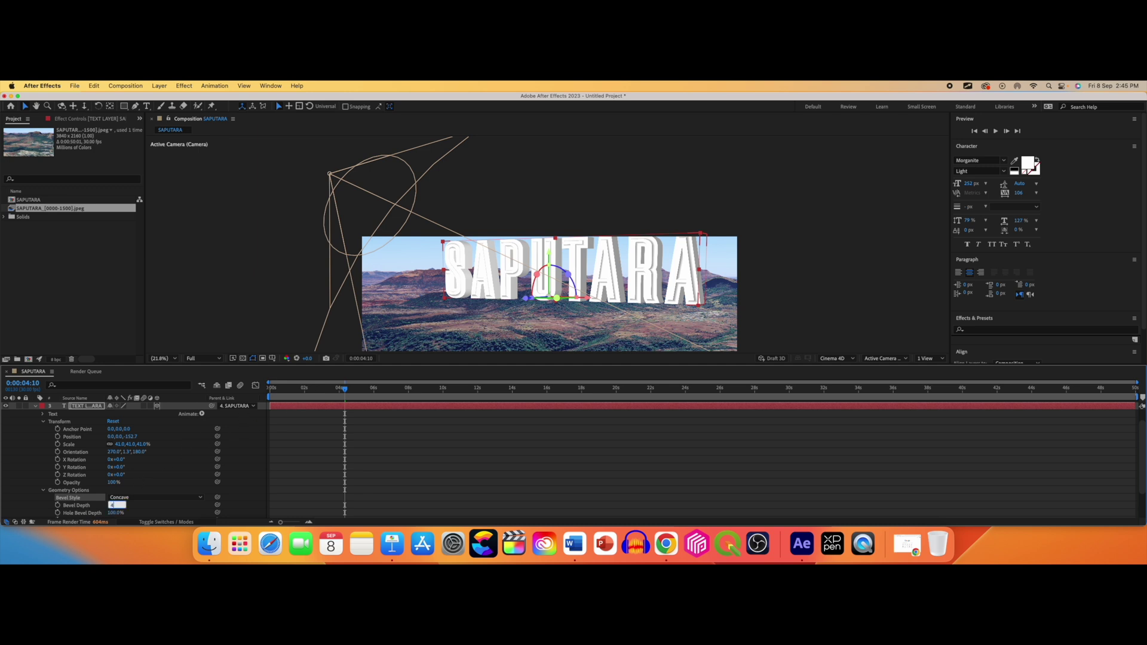
{"action": "type", "text": "4"}
{"action": "key", "text": "Return"}
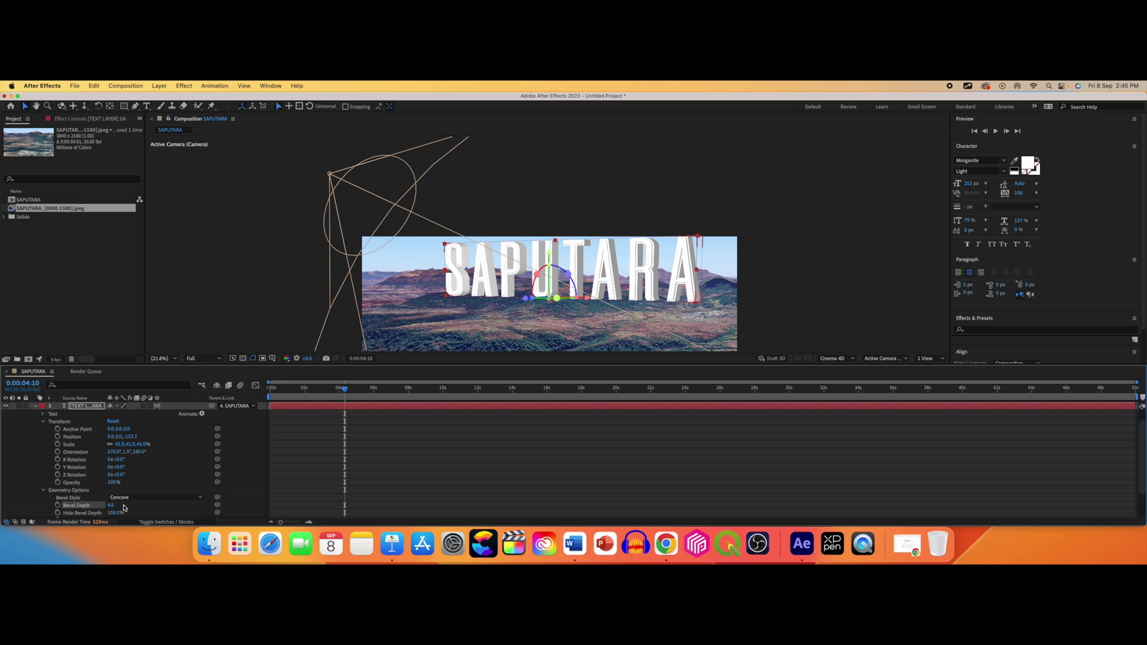
{"action": "scroll", "coordinate": [124, 508], "scroll_direction": "down", "scroll_amount": 3}
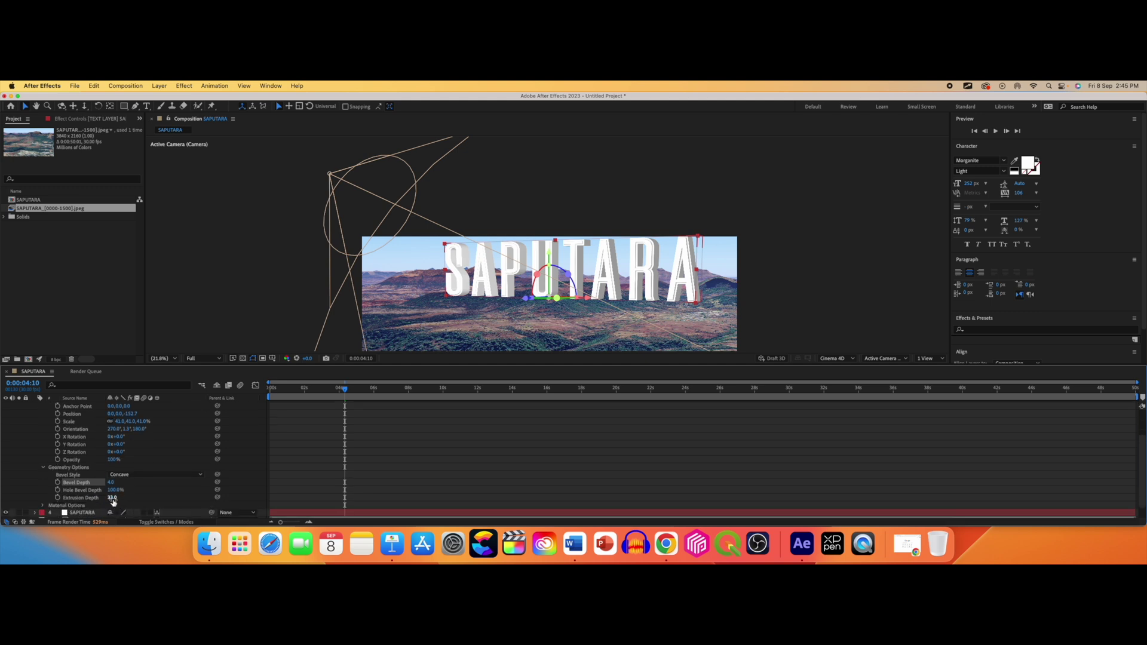
{"action": "left_click_drag", "start_coordinate": [111, 497], "coordinate": [115, 501]}
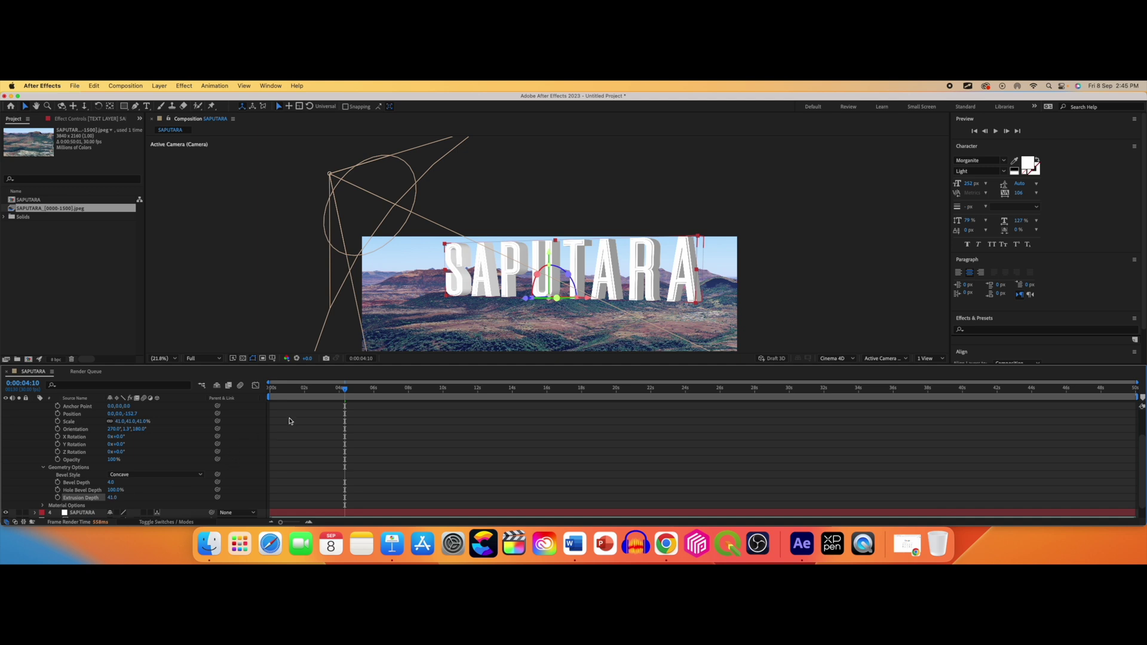
{"action": "scroll", "coordinate": [63, 426], "scroll_direction": "up", "scroll_amount": 3}
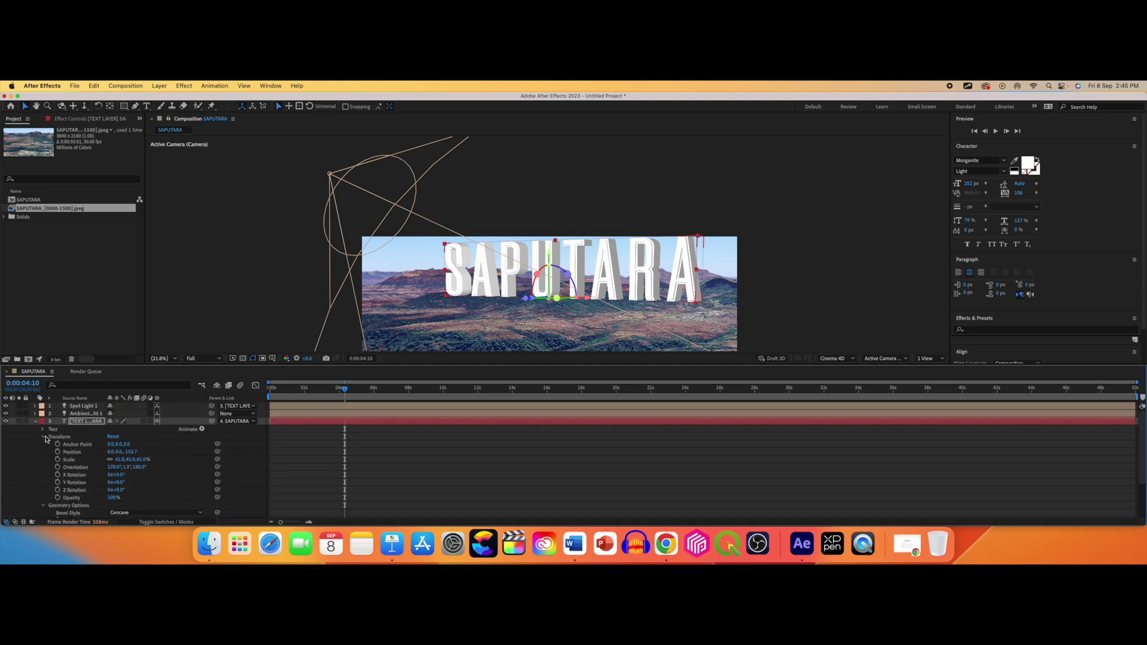
{"action": "left_click", "coordinate": [35, 421]}
{"action": "double_click", "coordinate": [83, 414]}
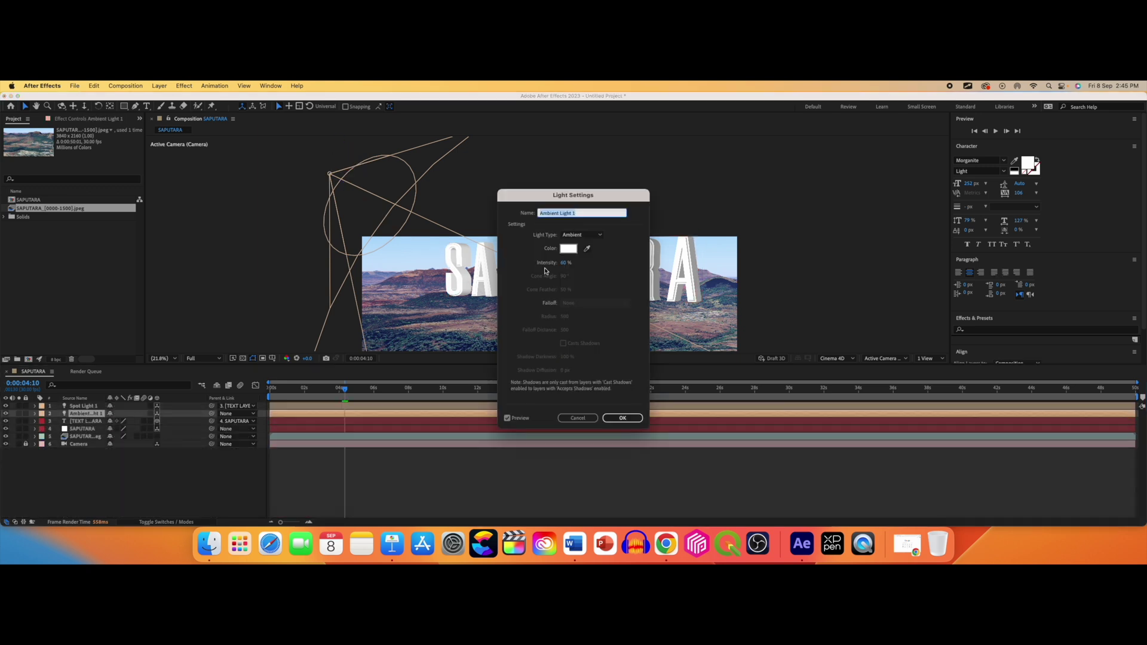
{"action": "key", "text": "Return"}
{"action": "key", "text": "space"}
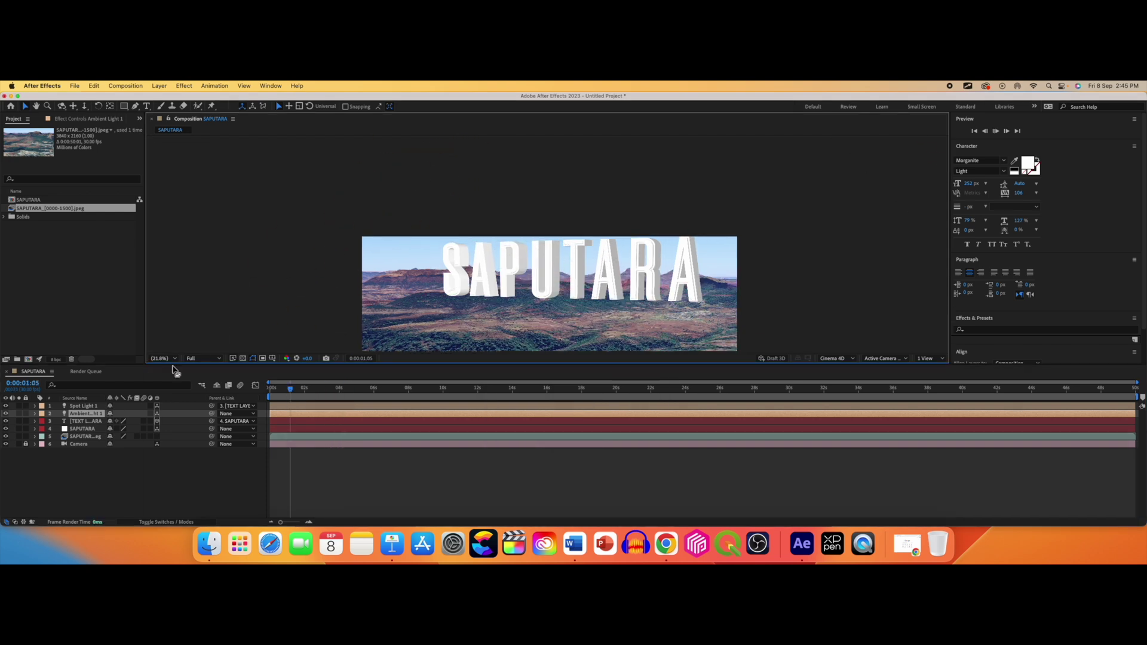
{"action": "key", "text": "space"}
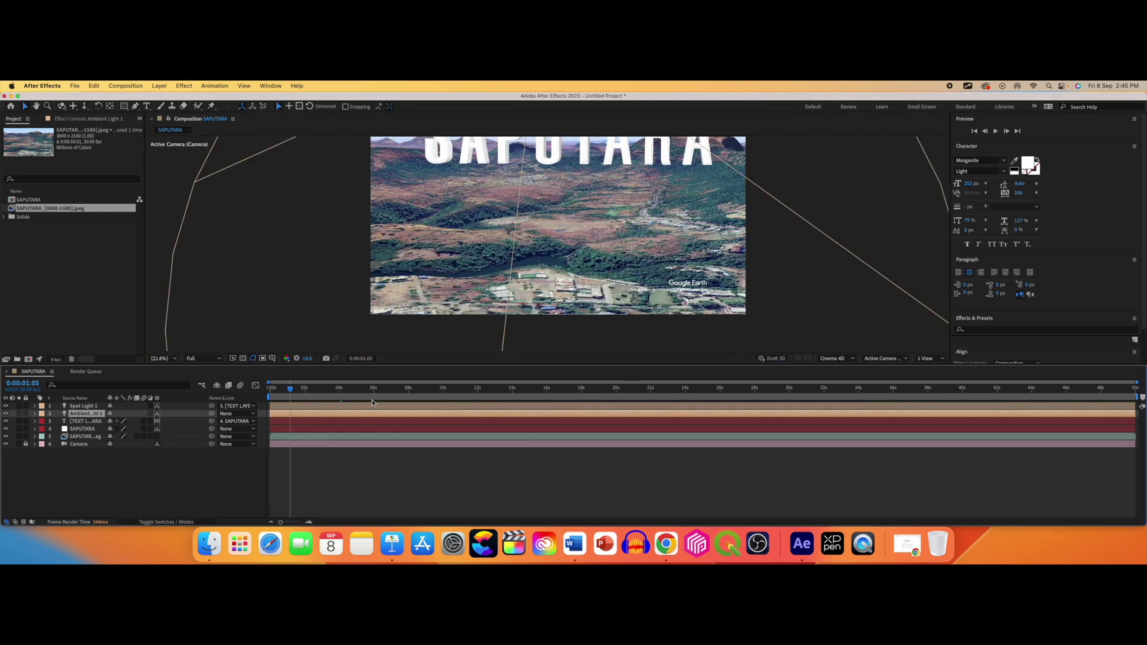
{"action": "left_click_drag", "start_coordinate": [373, 390], "coordinate": [781, 393]}
{"action": "key", "text": "super+Up"}
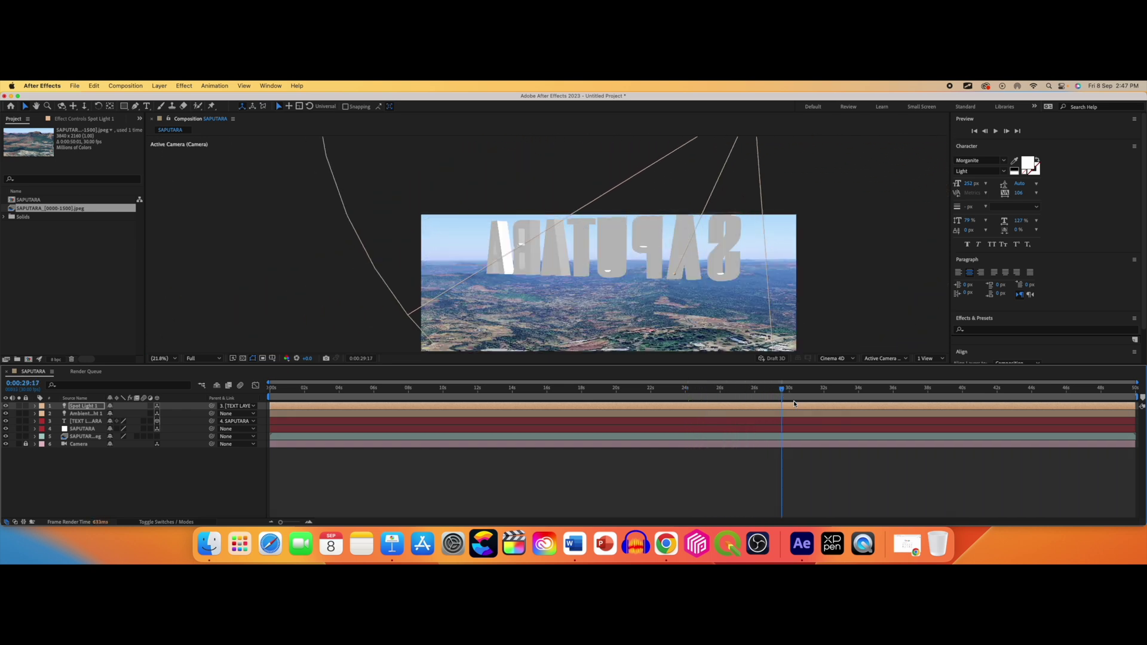
{"action": "left_click_drag", "start_coordinate": [783, 391], "coordinate": [842, 398]}
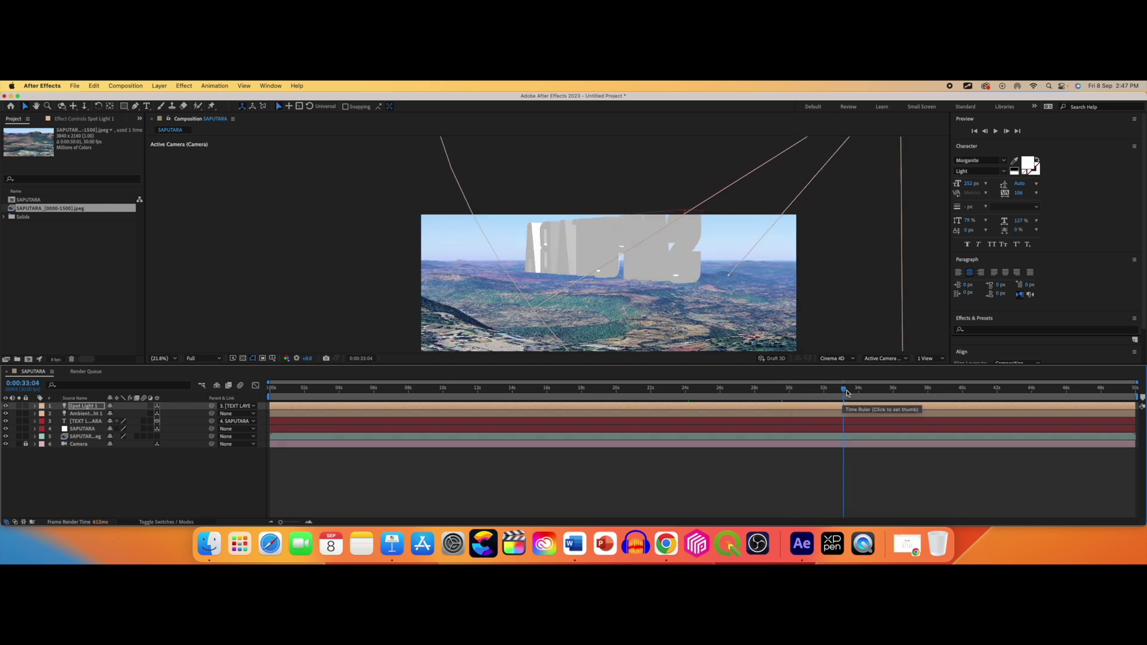
{"action": "left_click_drag", "start_coordinate": [847, 392], "coordinate": [957, 390]}
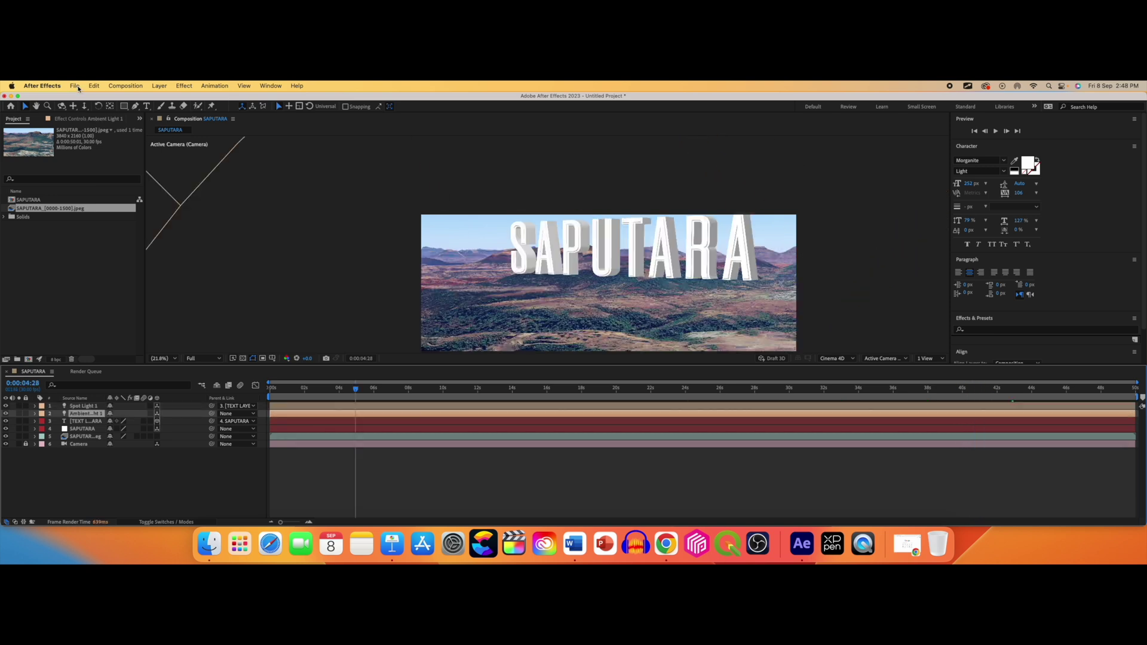
Add the SAPUTARA composition to the Render Queue from File > Export
{"action": "left_click", "coordinate": [74, 86]}
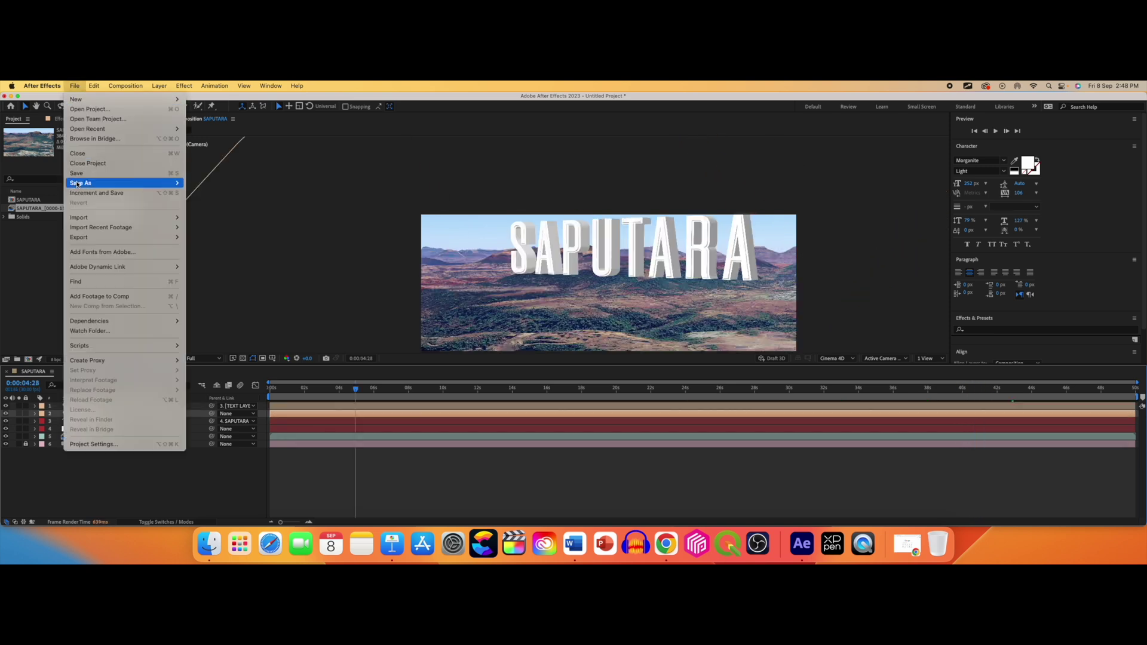
{"action": "mouse_move", "coordinate": [85, 240]}
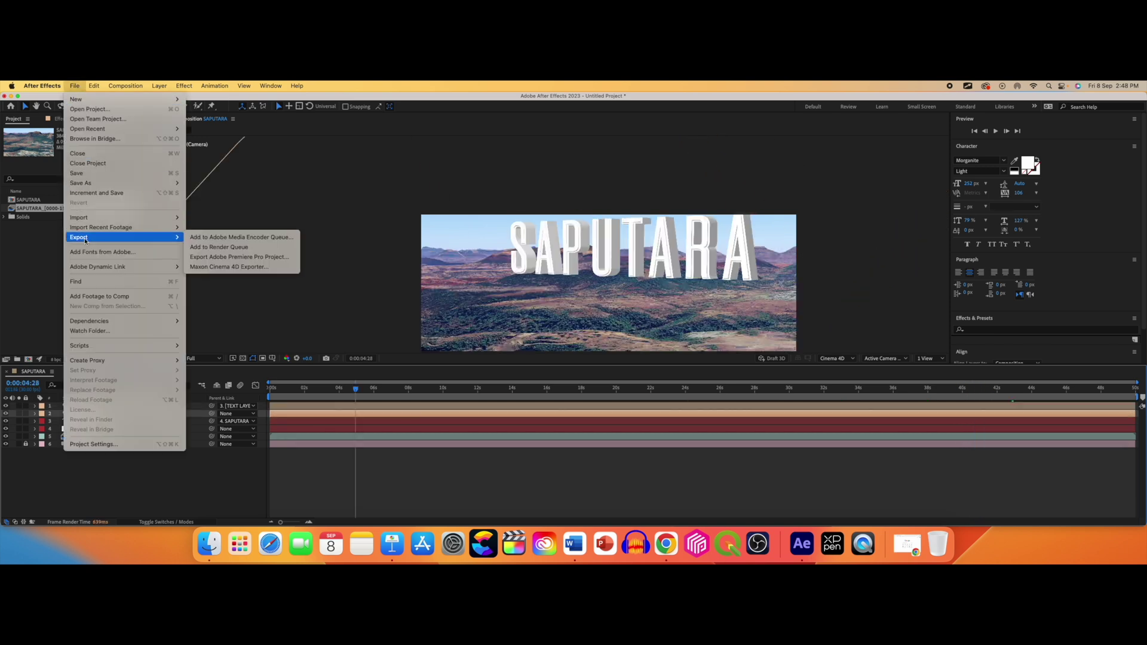
{"action": "left_click", "coordinate": [219, 247]}
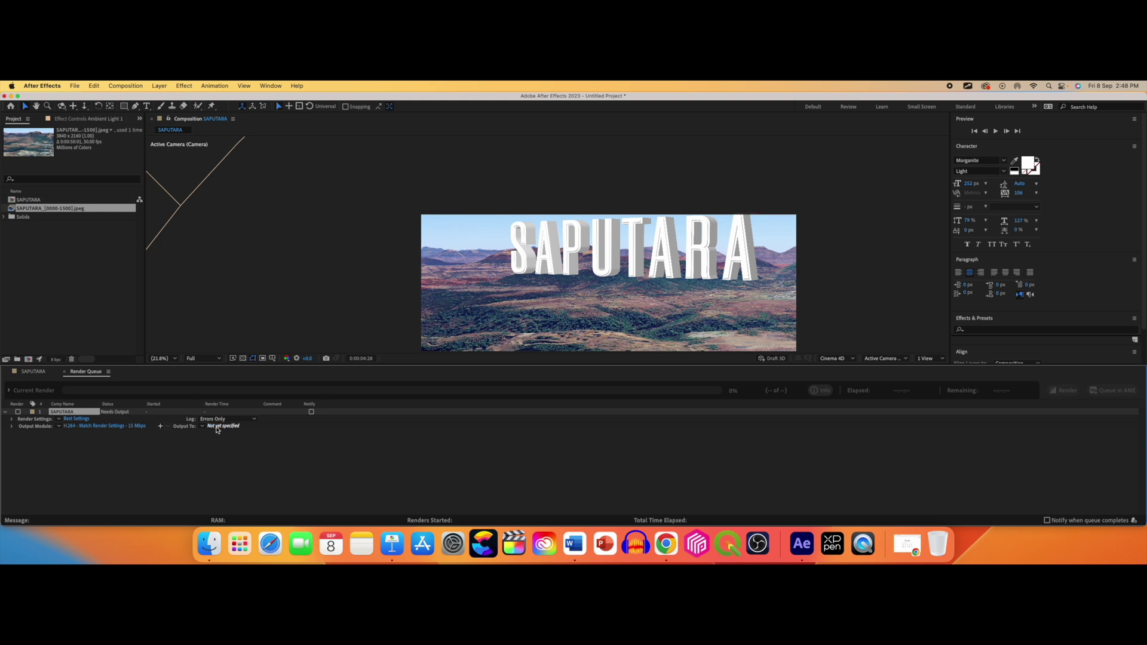